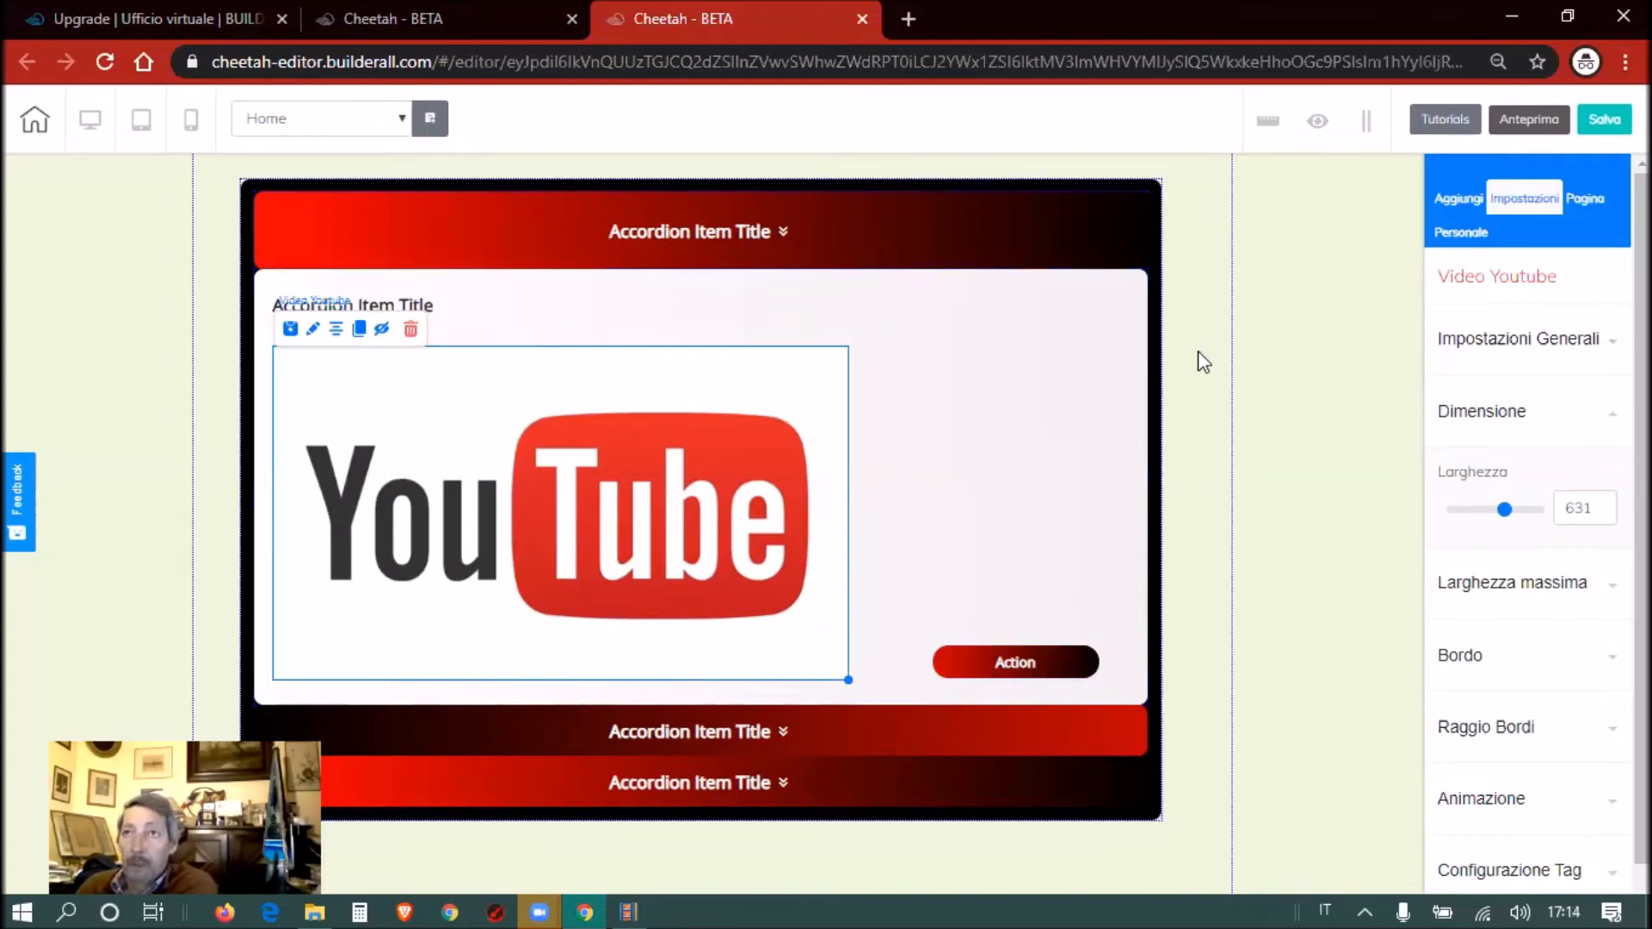
# Save the page without publishing it and collapse the first accordion item
pyautogui.click(1601, 122)
pyautogui.click(824, 588)
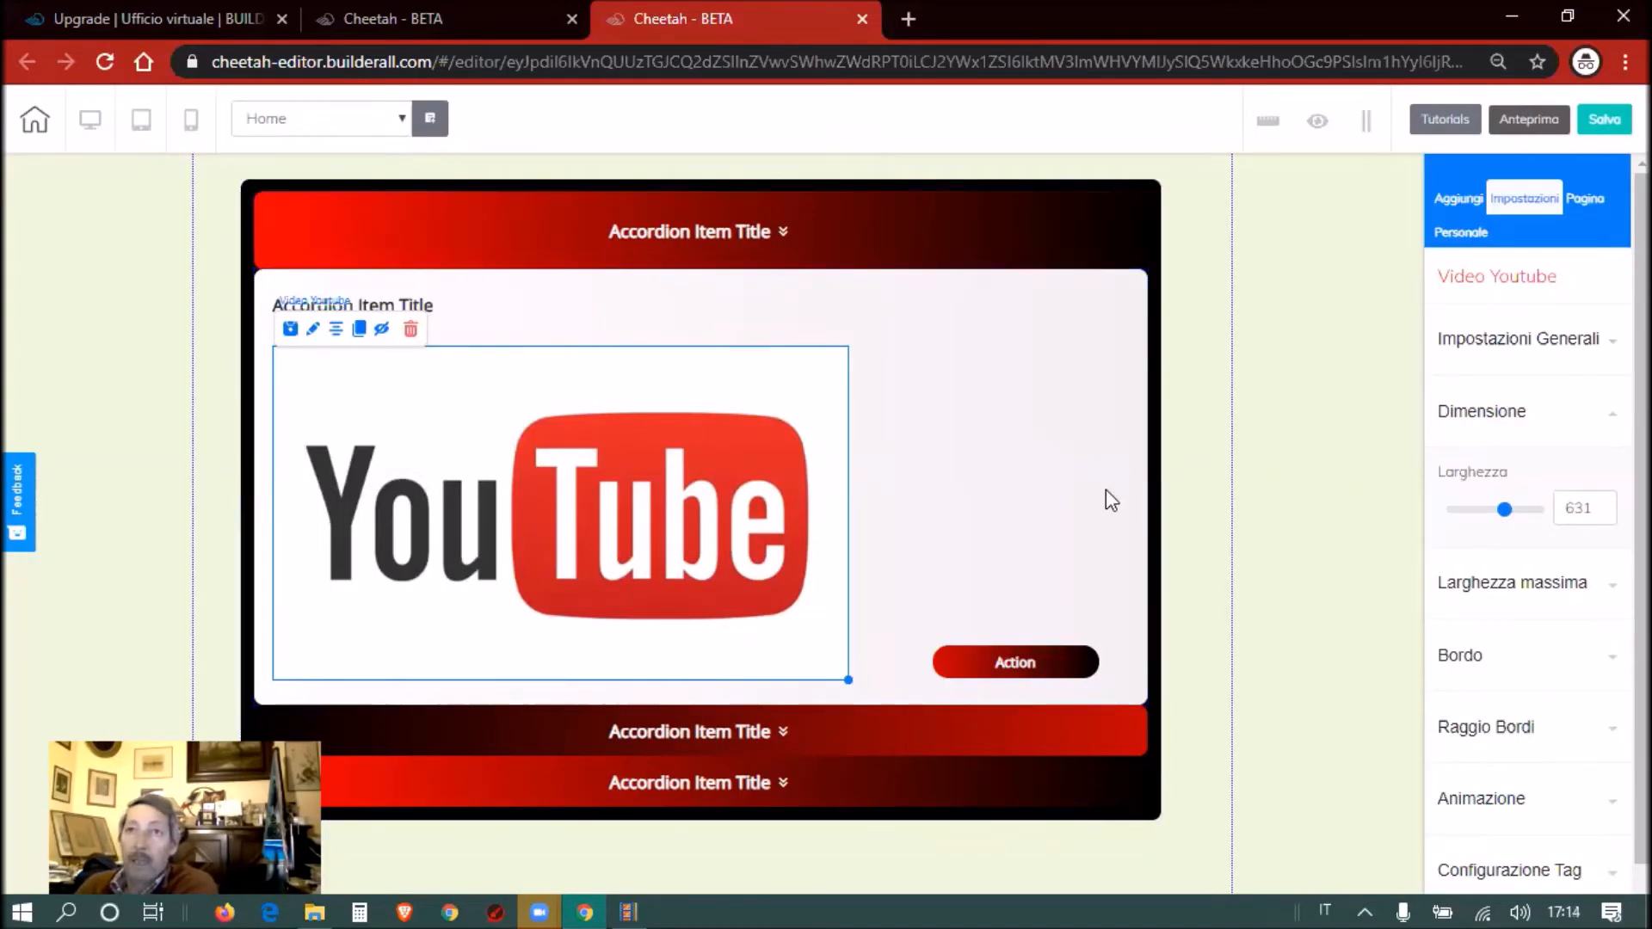
pyautogui.click(963, 232)
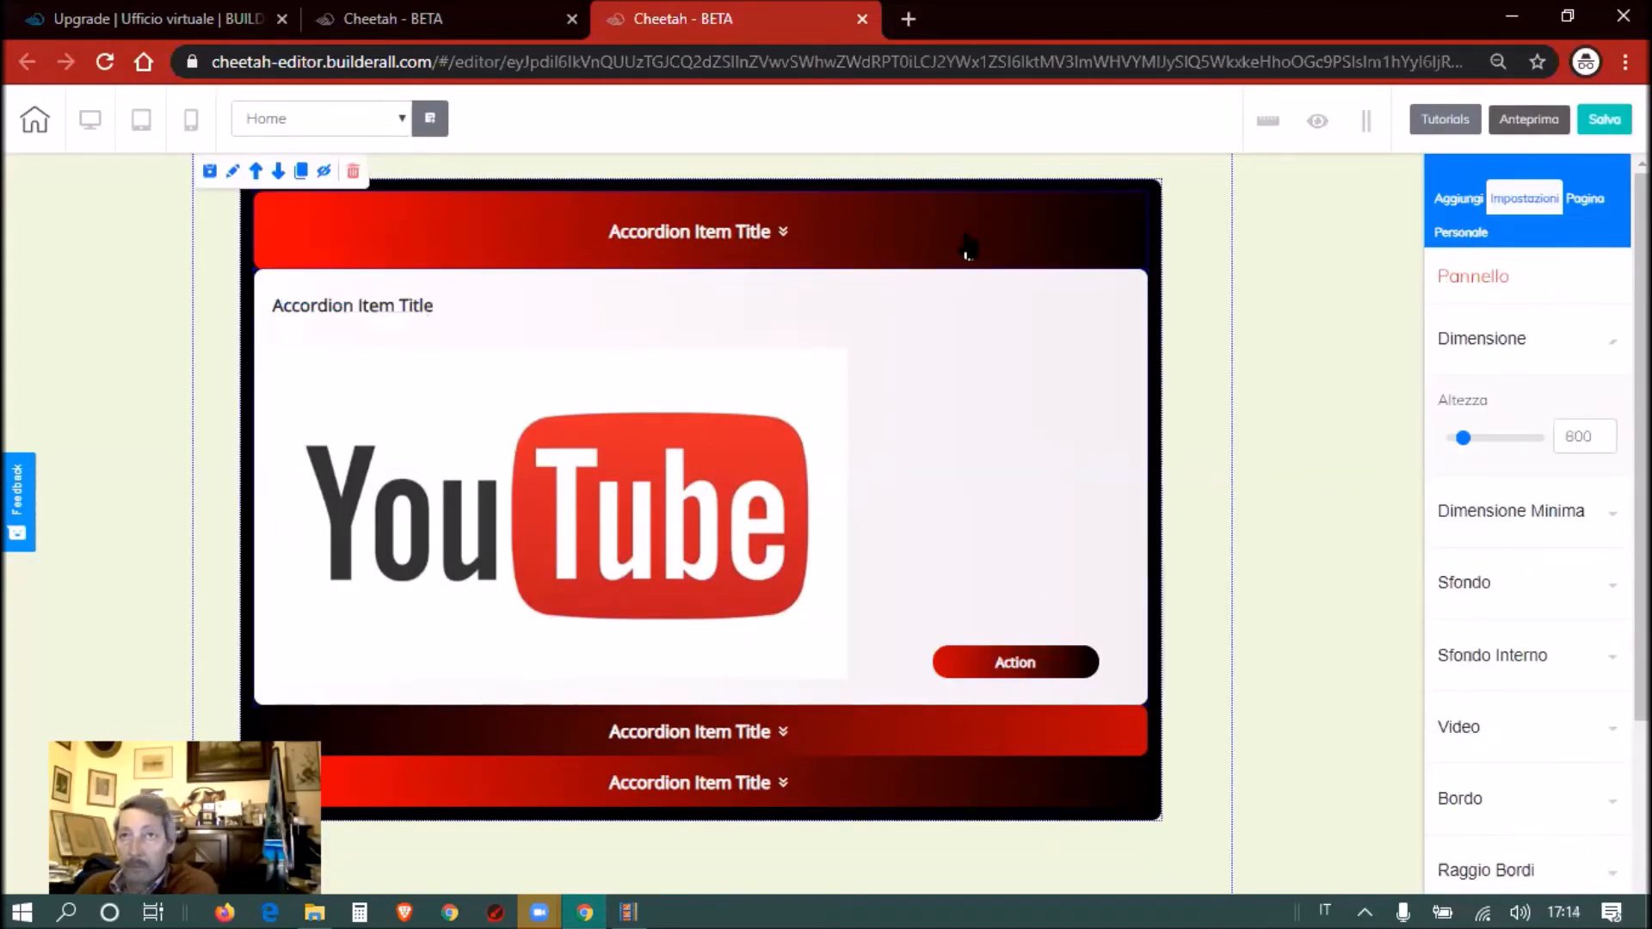
pyautogui.click(967, 247)
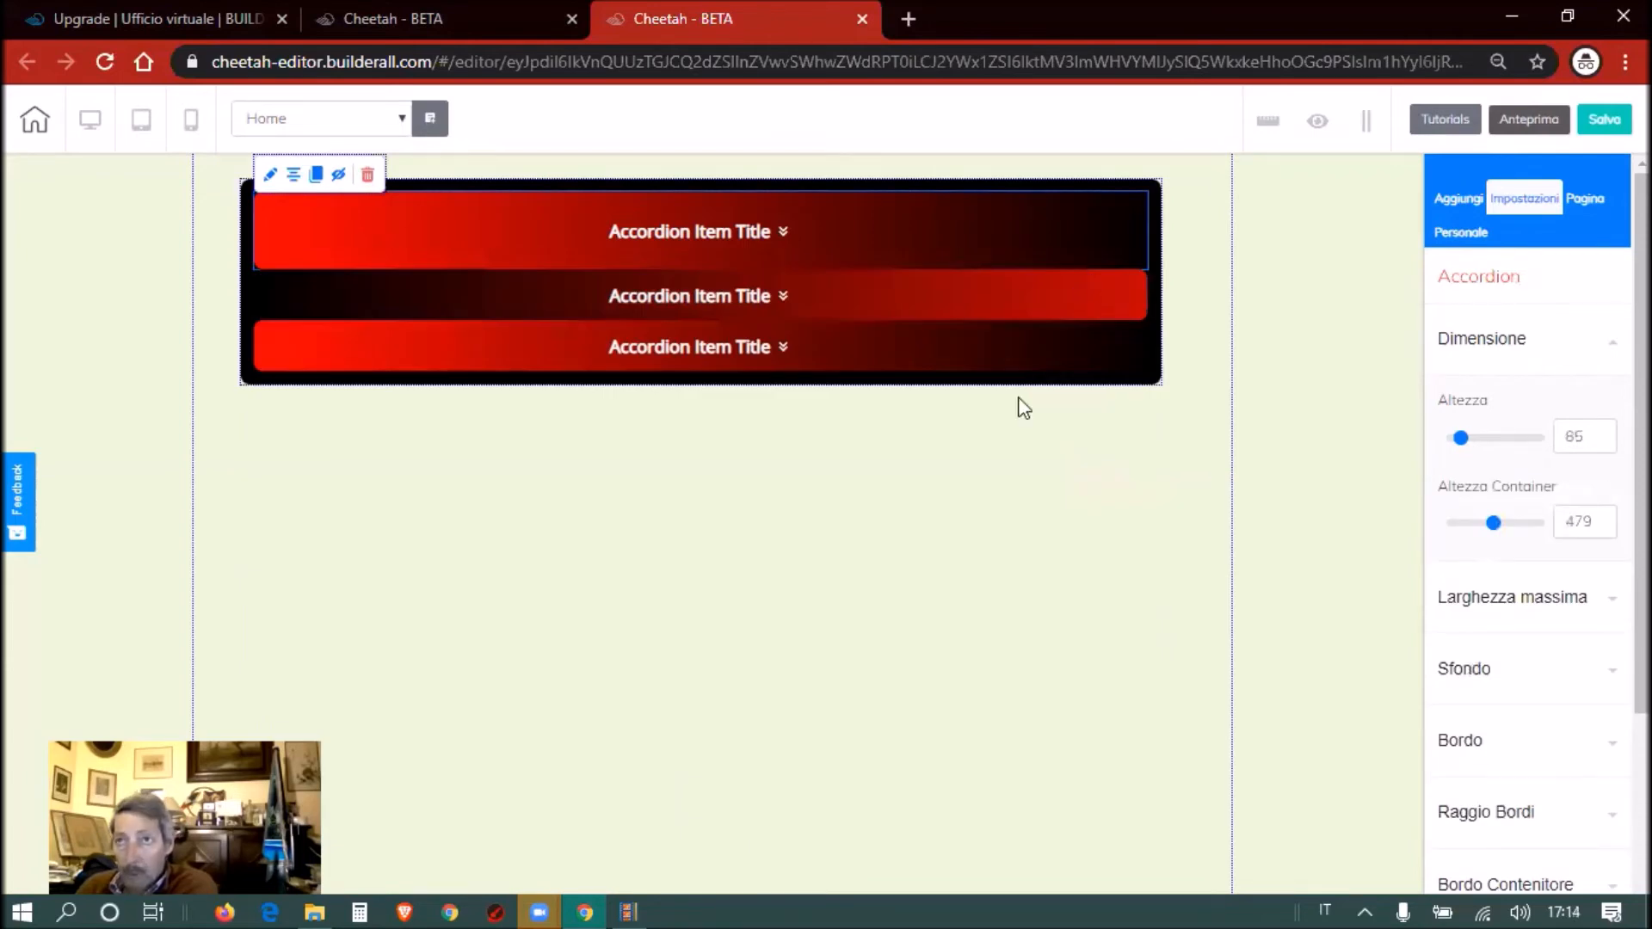
# Examine the accordion's maximum width and its header and container background gradient settings
pyautogui.click(1485, 605)
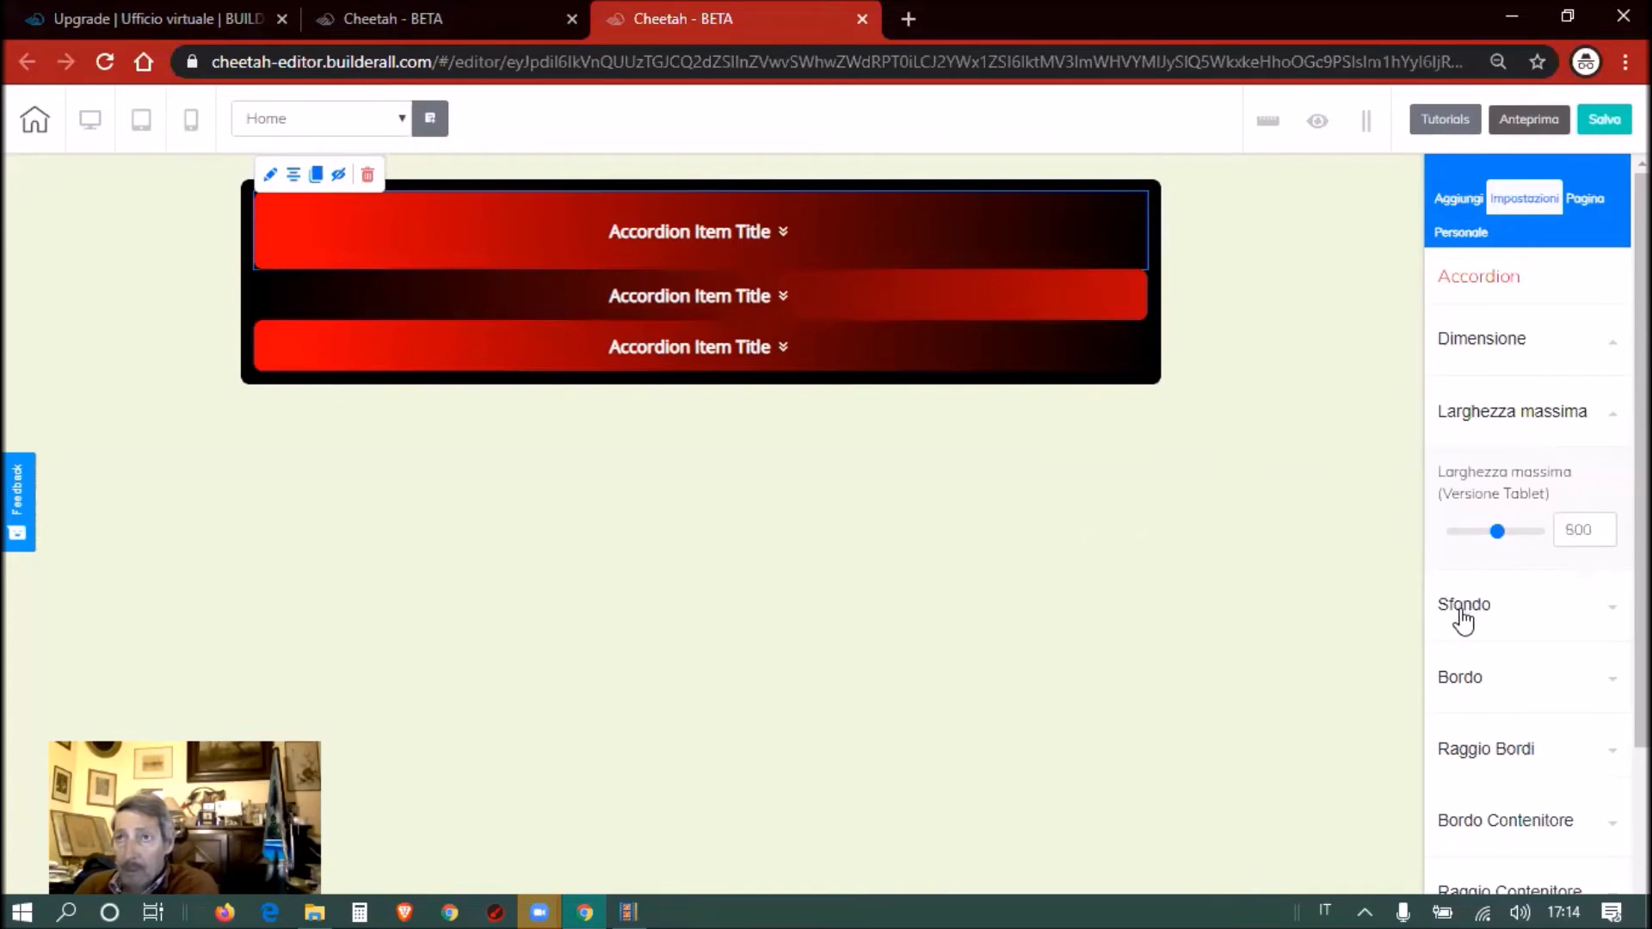
pyautogui.click(1460, 609)
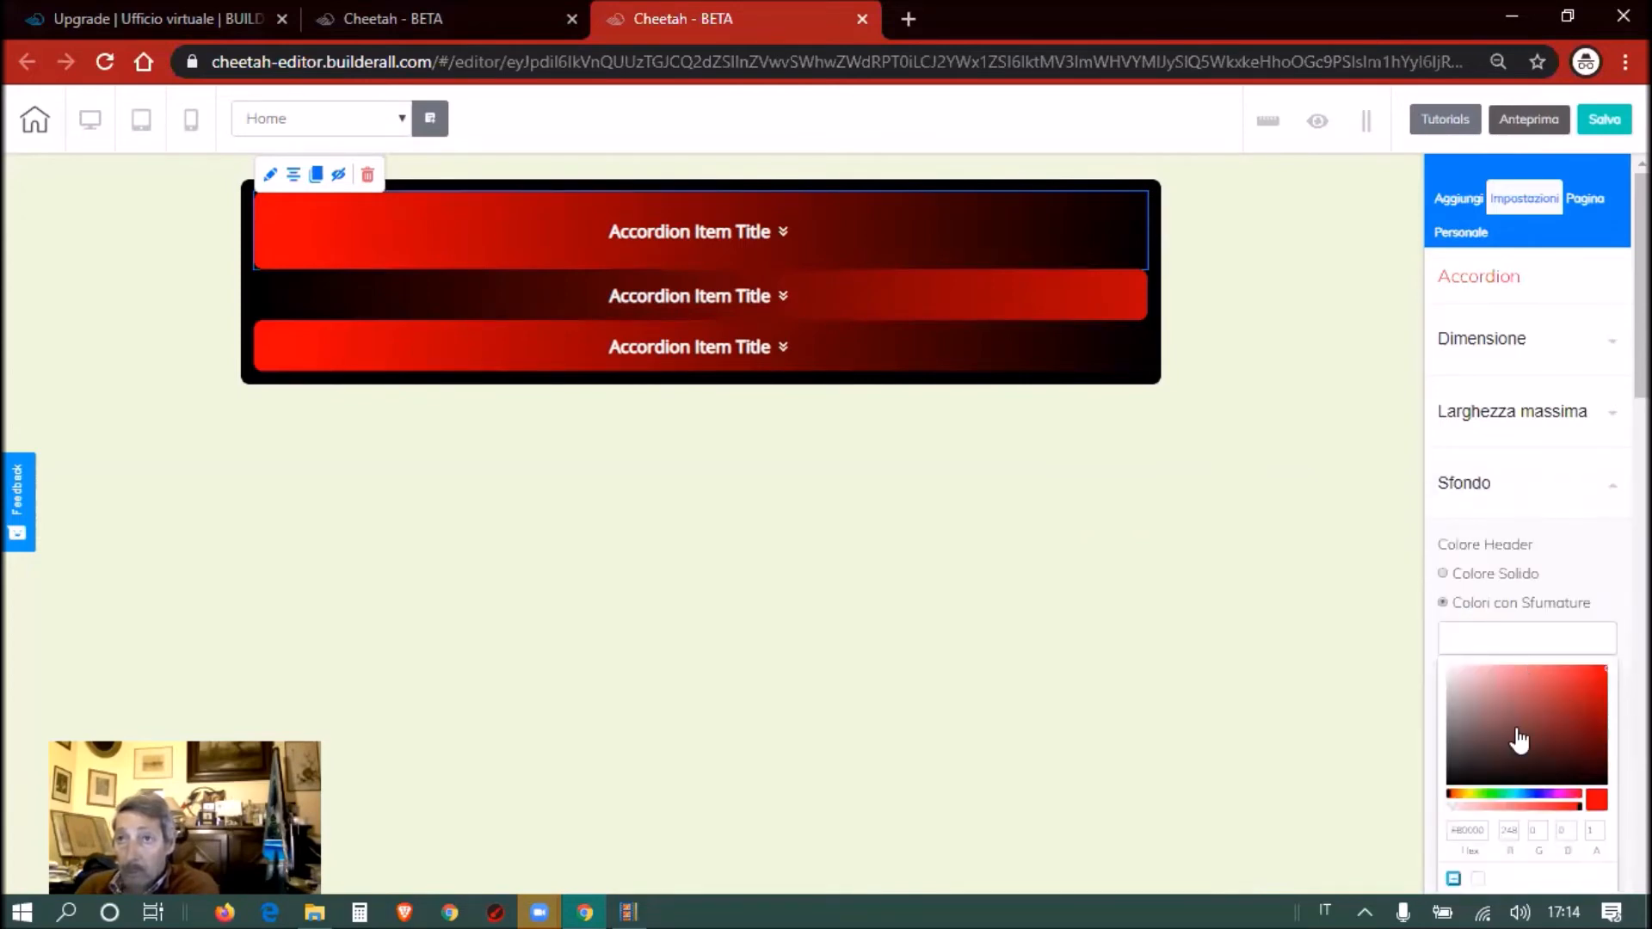
pyautogui.scroll(-3, 1521, 740)
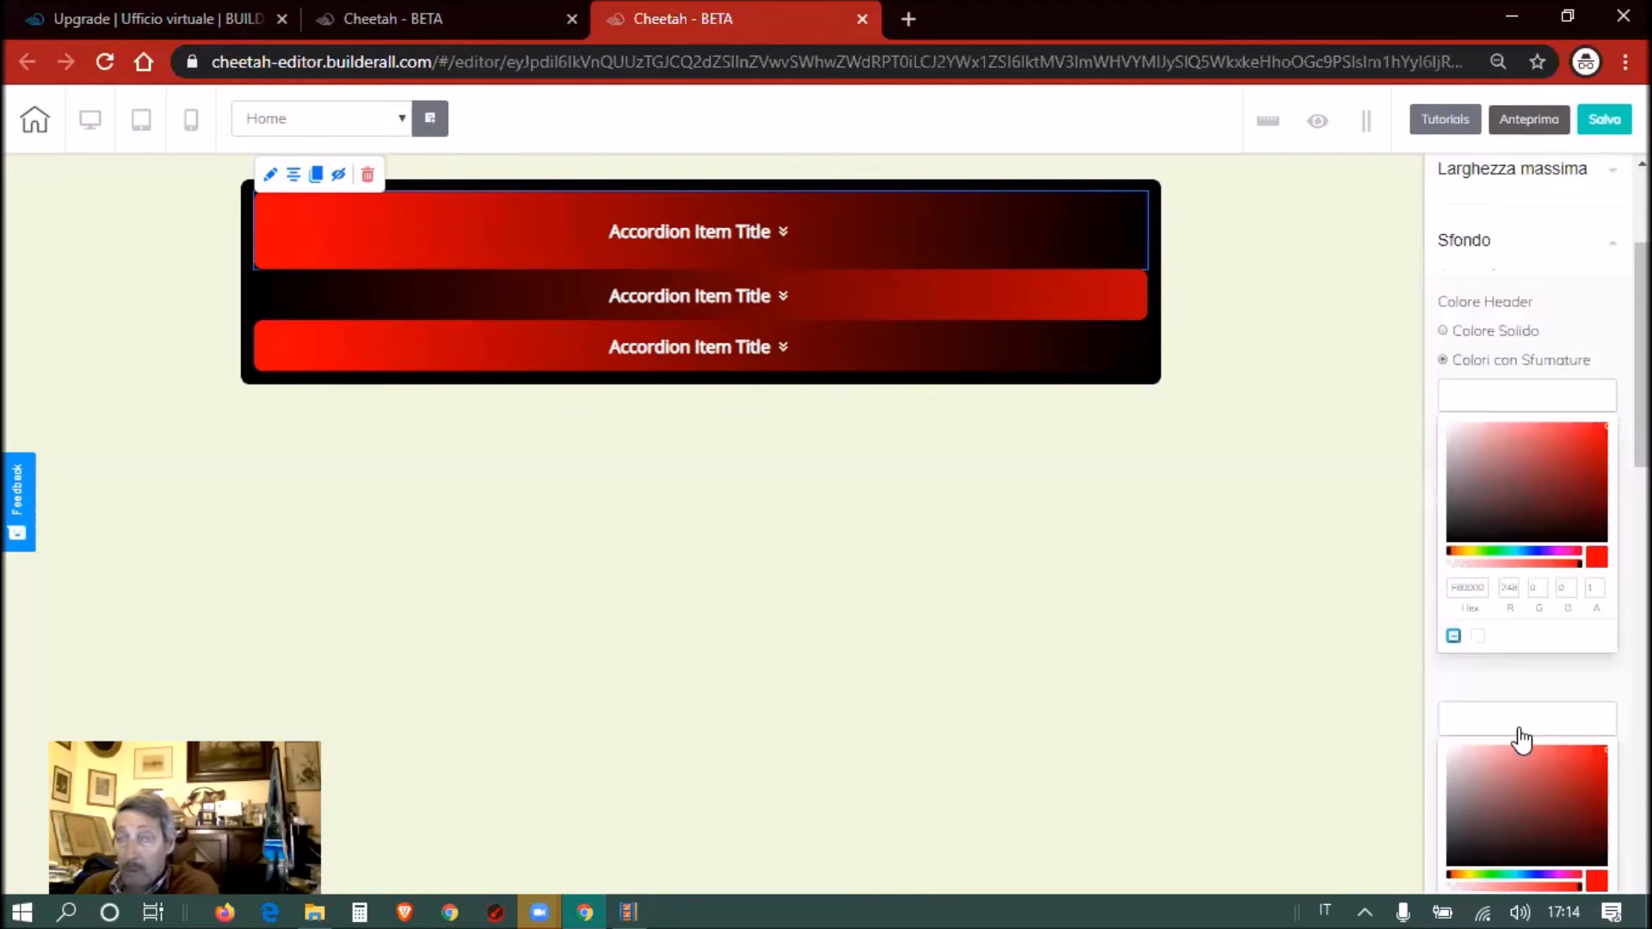
pyautogui.scroll(-1, 1521, 738)
pyautogui.scroll(-3, 1521, 738)
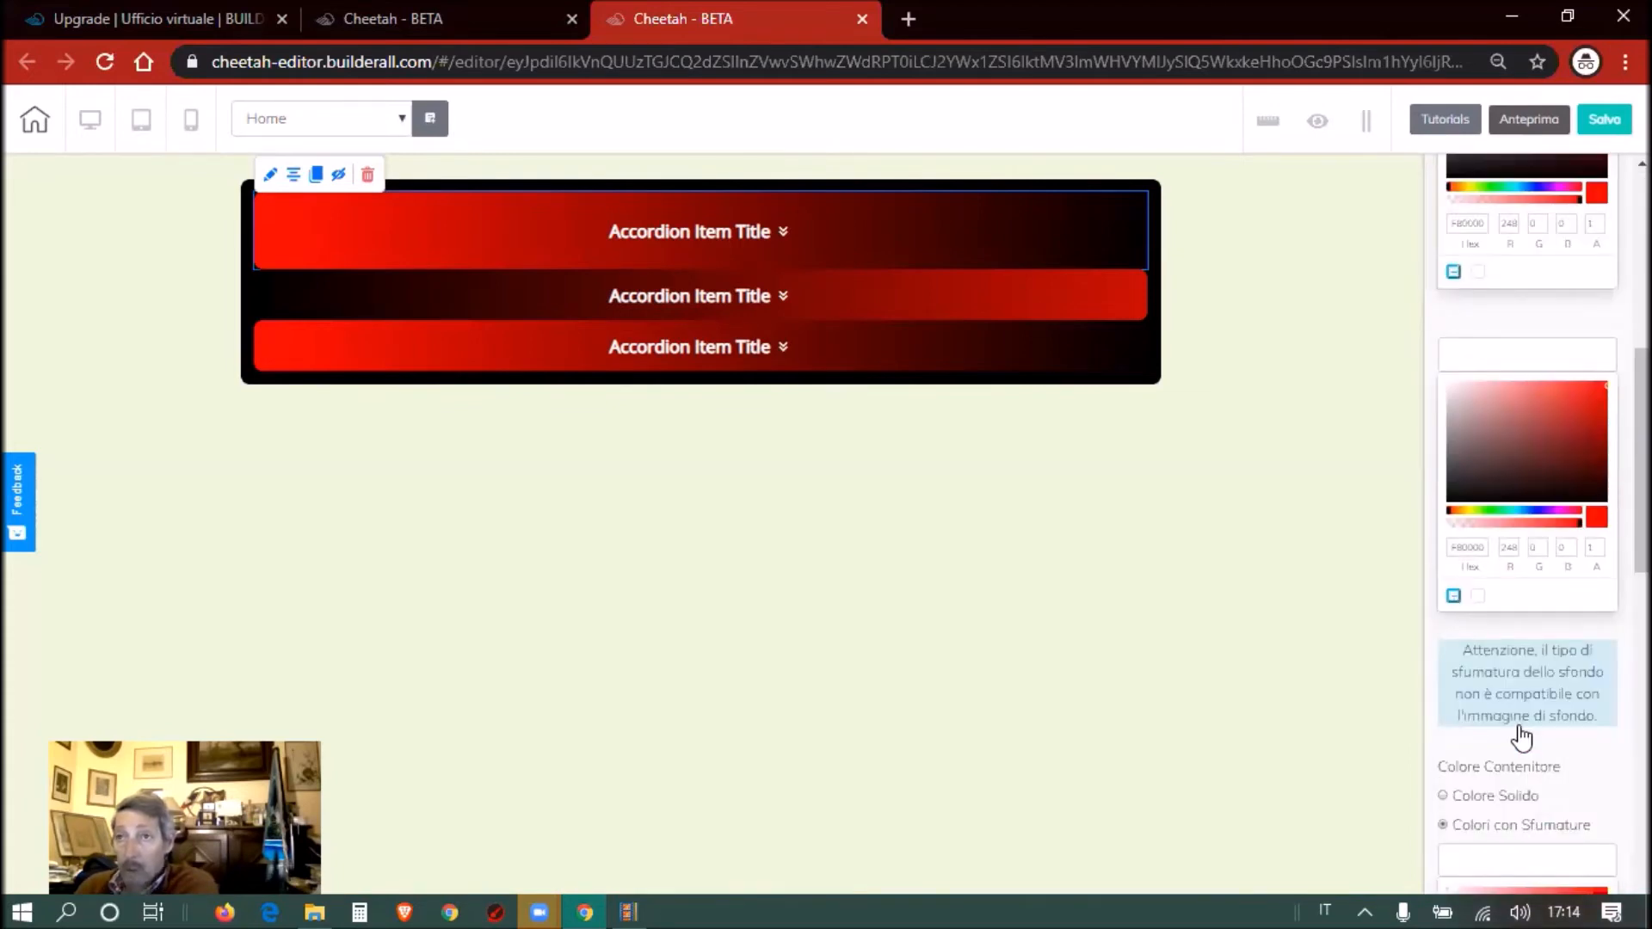
pyautogui.scroll(-3, 1521, 738)
pyautogui.scroll(-7, 1521, 738)
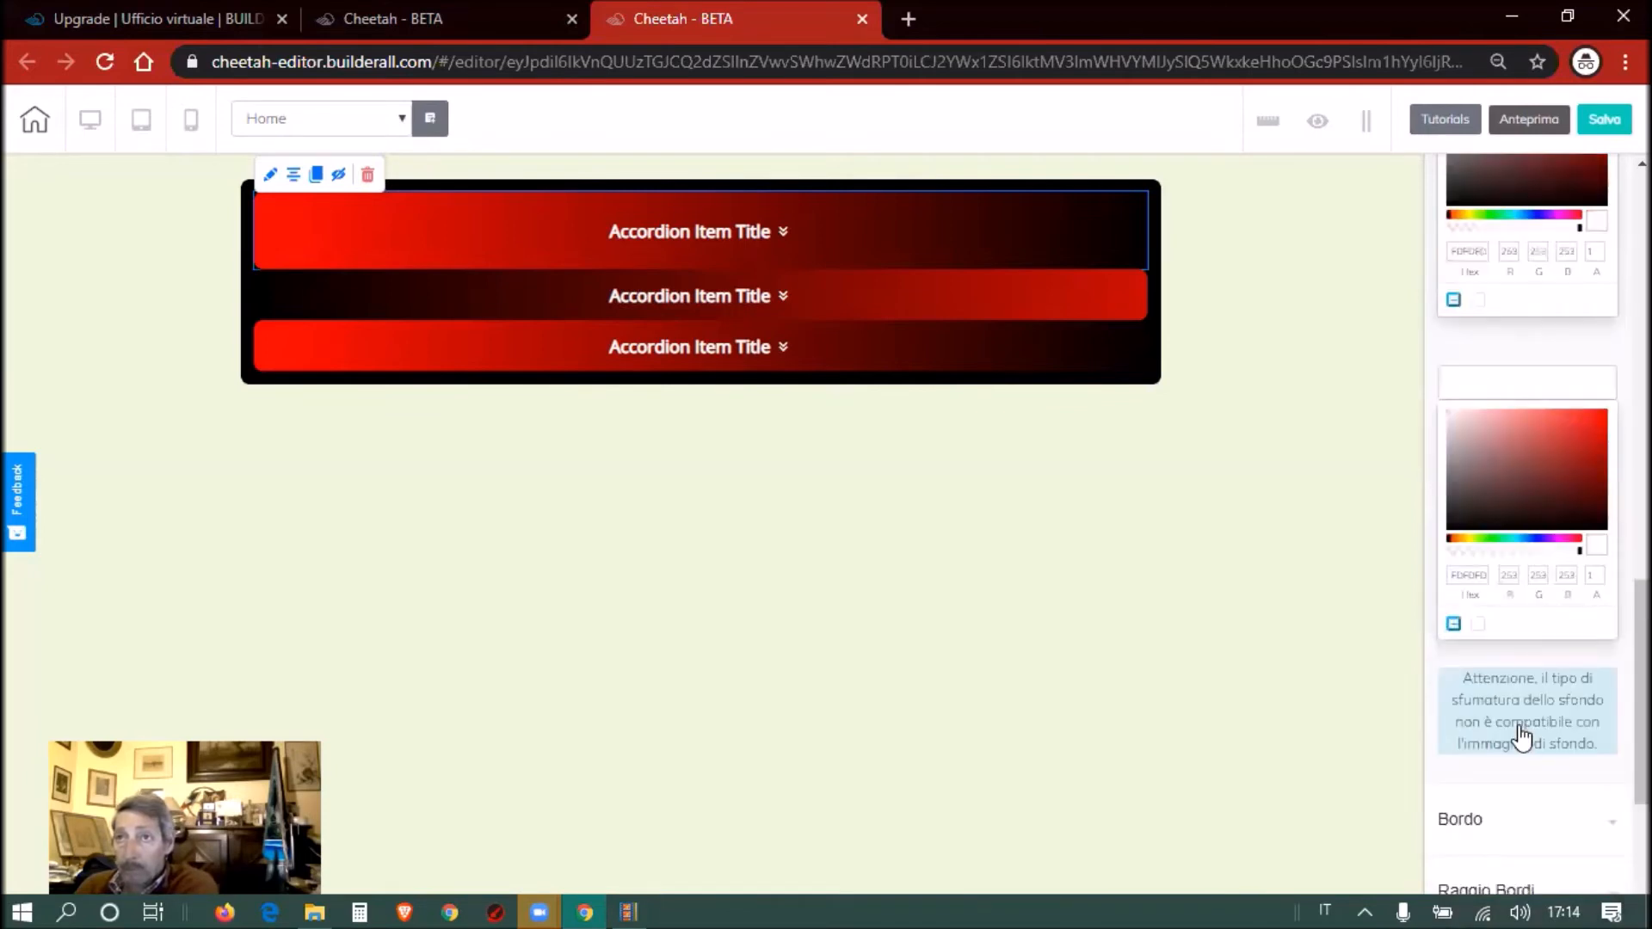
pyautogui.scroll(-4, 1593, 527)
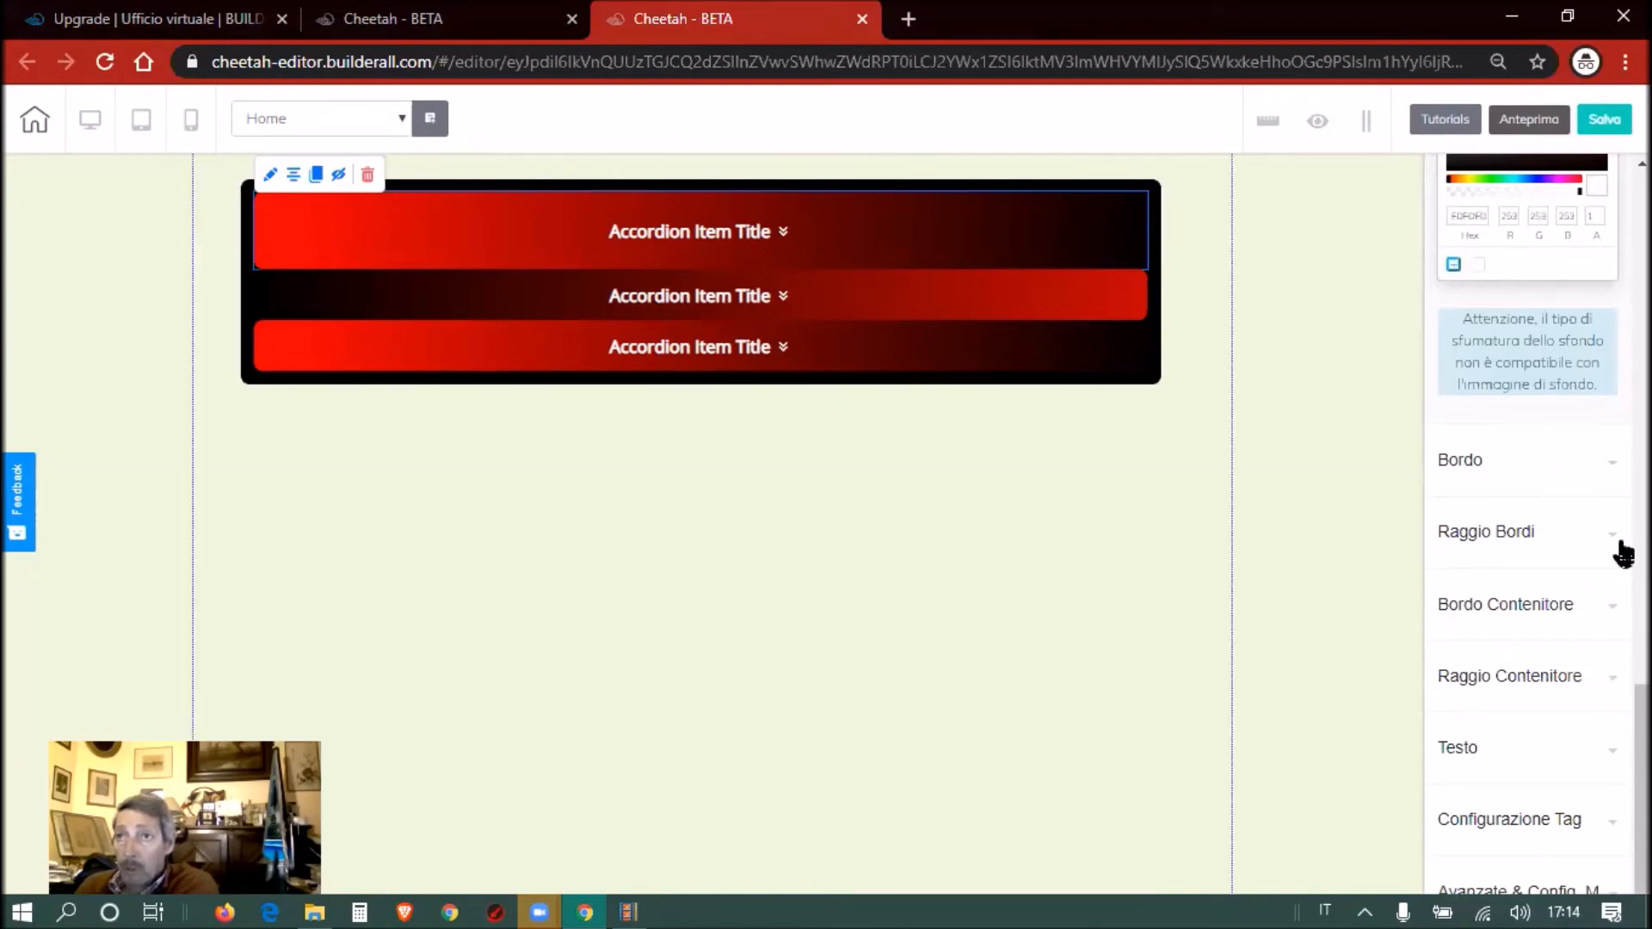
# Set the first accordion header's border radius to 20 on all four corners
pyautogui.click(1499, 529)
pyautogui.click(1470, 499)
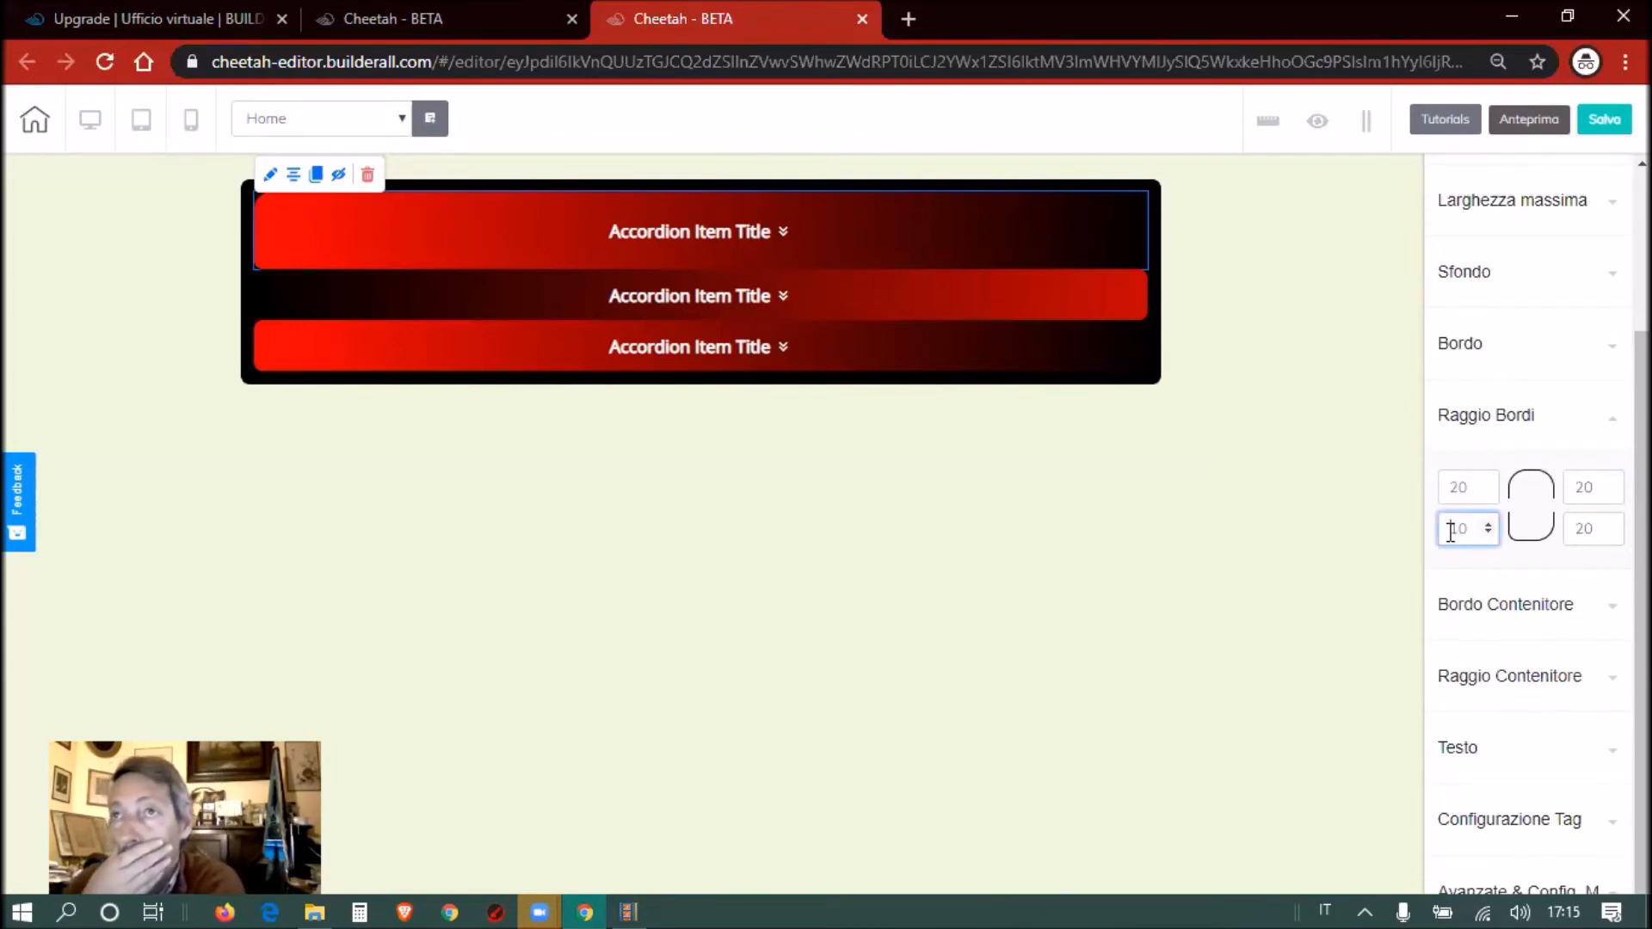
pyautogui.doubleClick(1442, 530)
pyautogui.write('20')
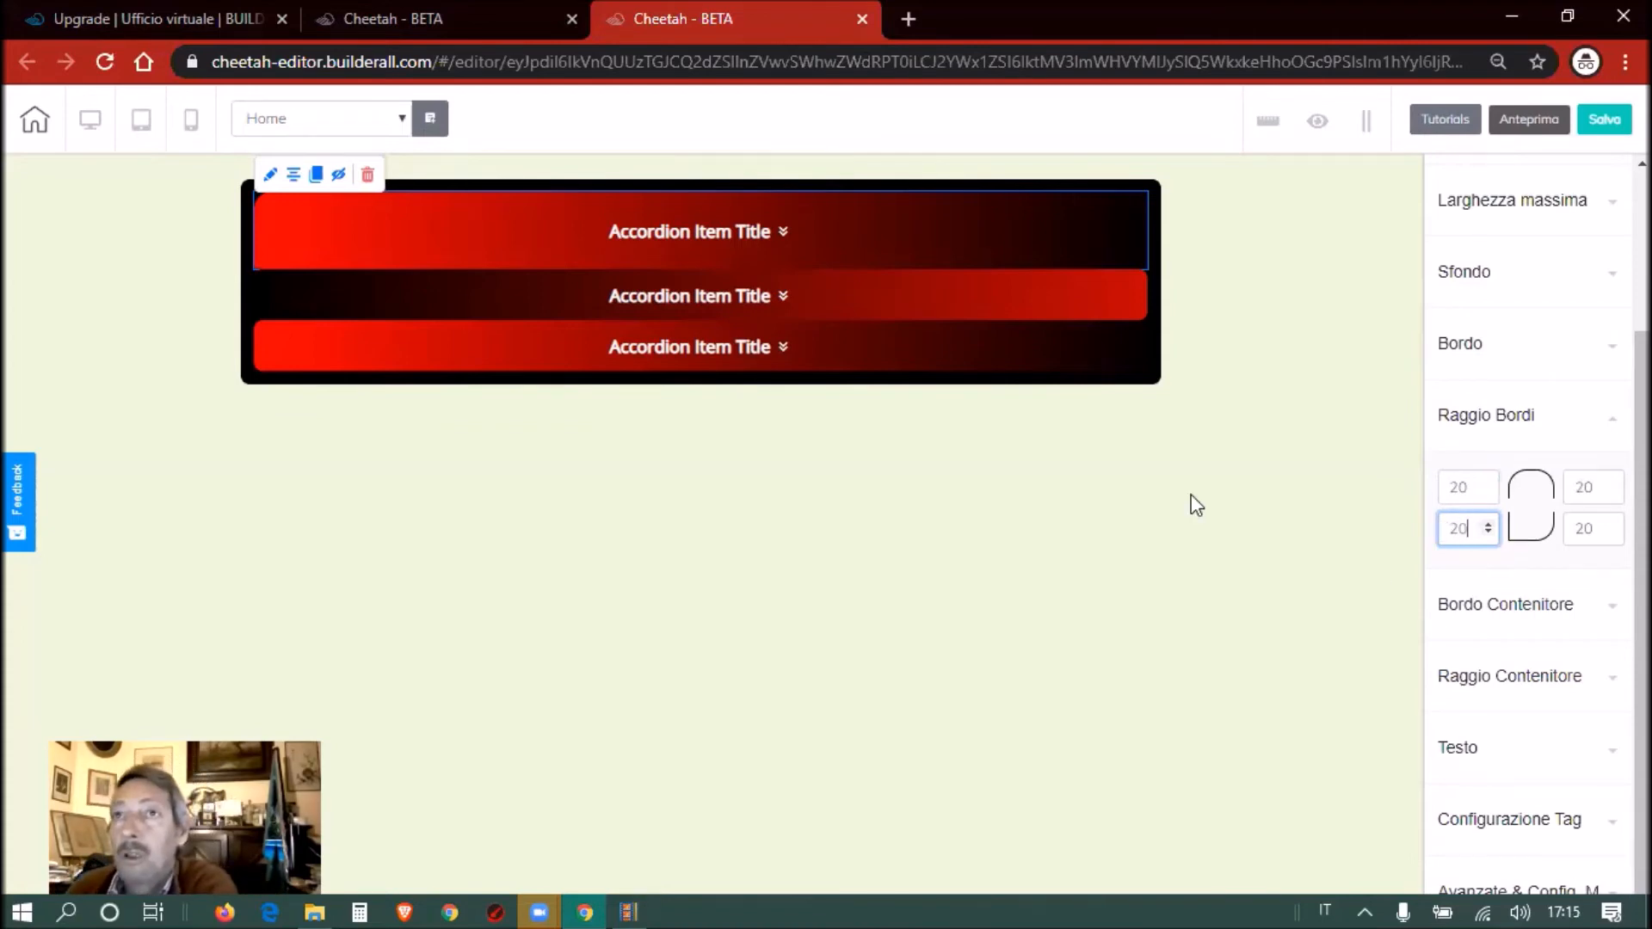
# Set the border radius of the panel behind the accordion to 20 on all four corners
pyautogui.click(1115, 526)
pyautogui.click(1161, 473)
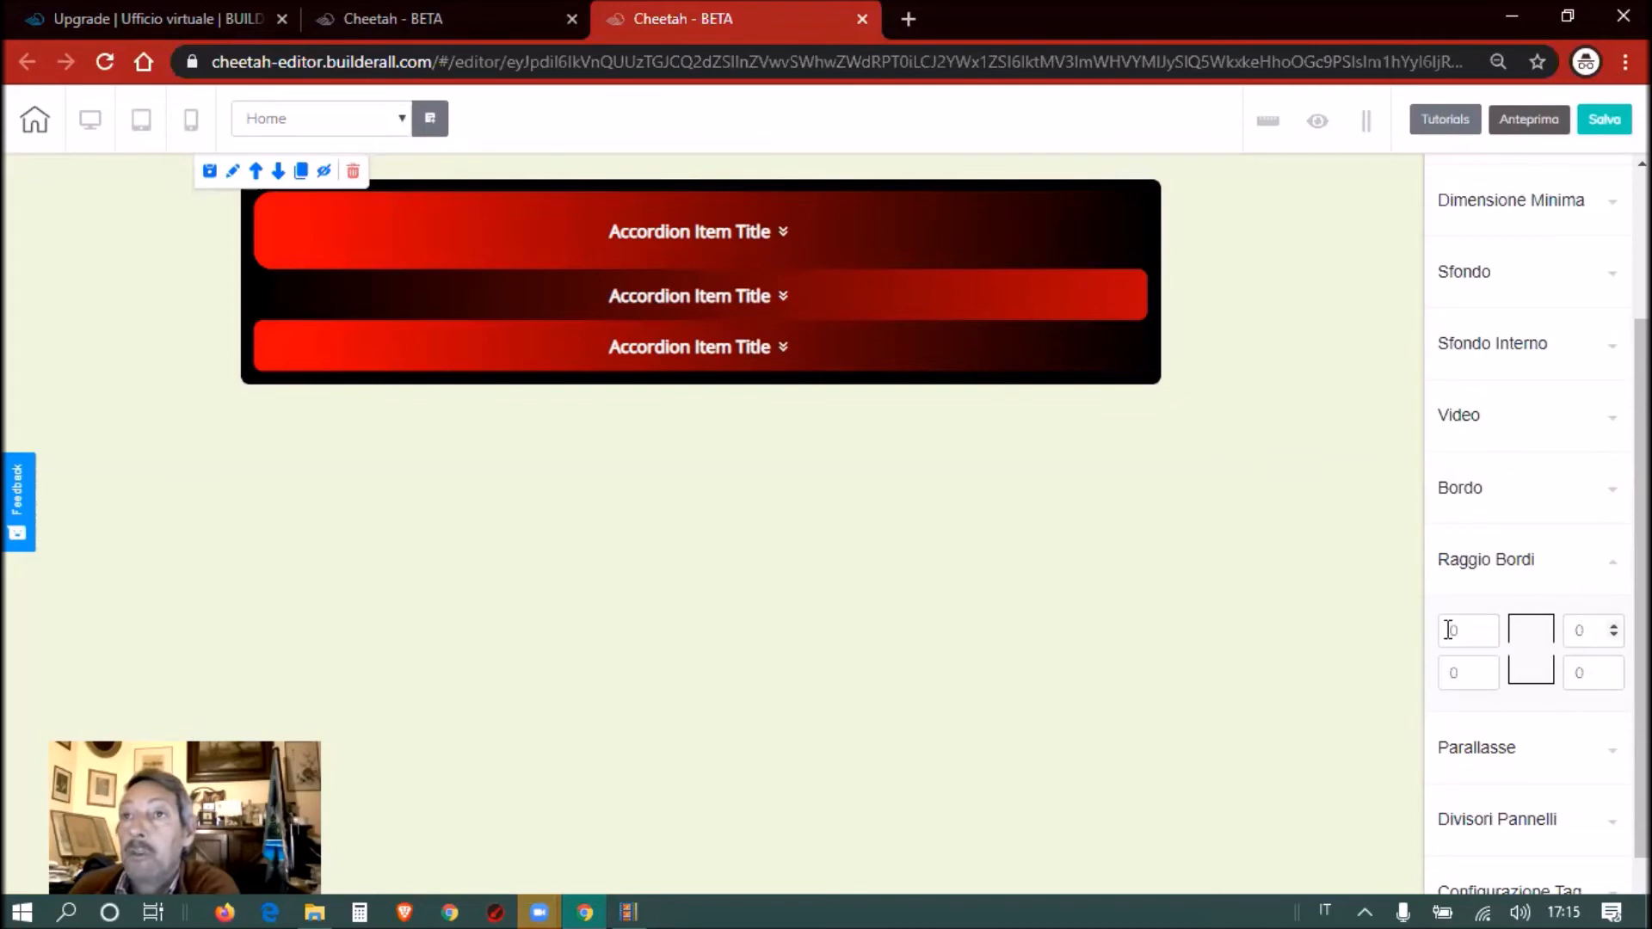
pyautogui.click(1466, 650)
pyautogui.write('2')
pyautogui.press('Tab')
pyautogui.write('2')
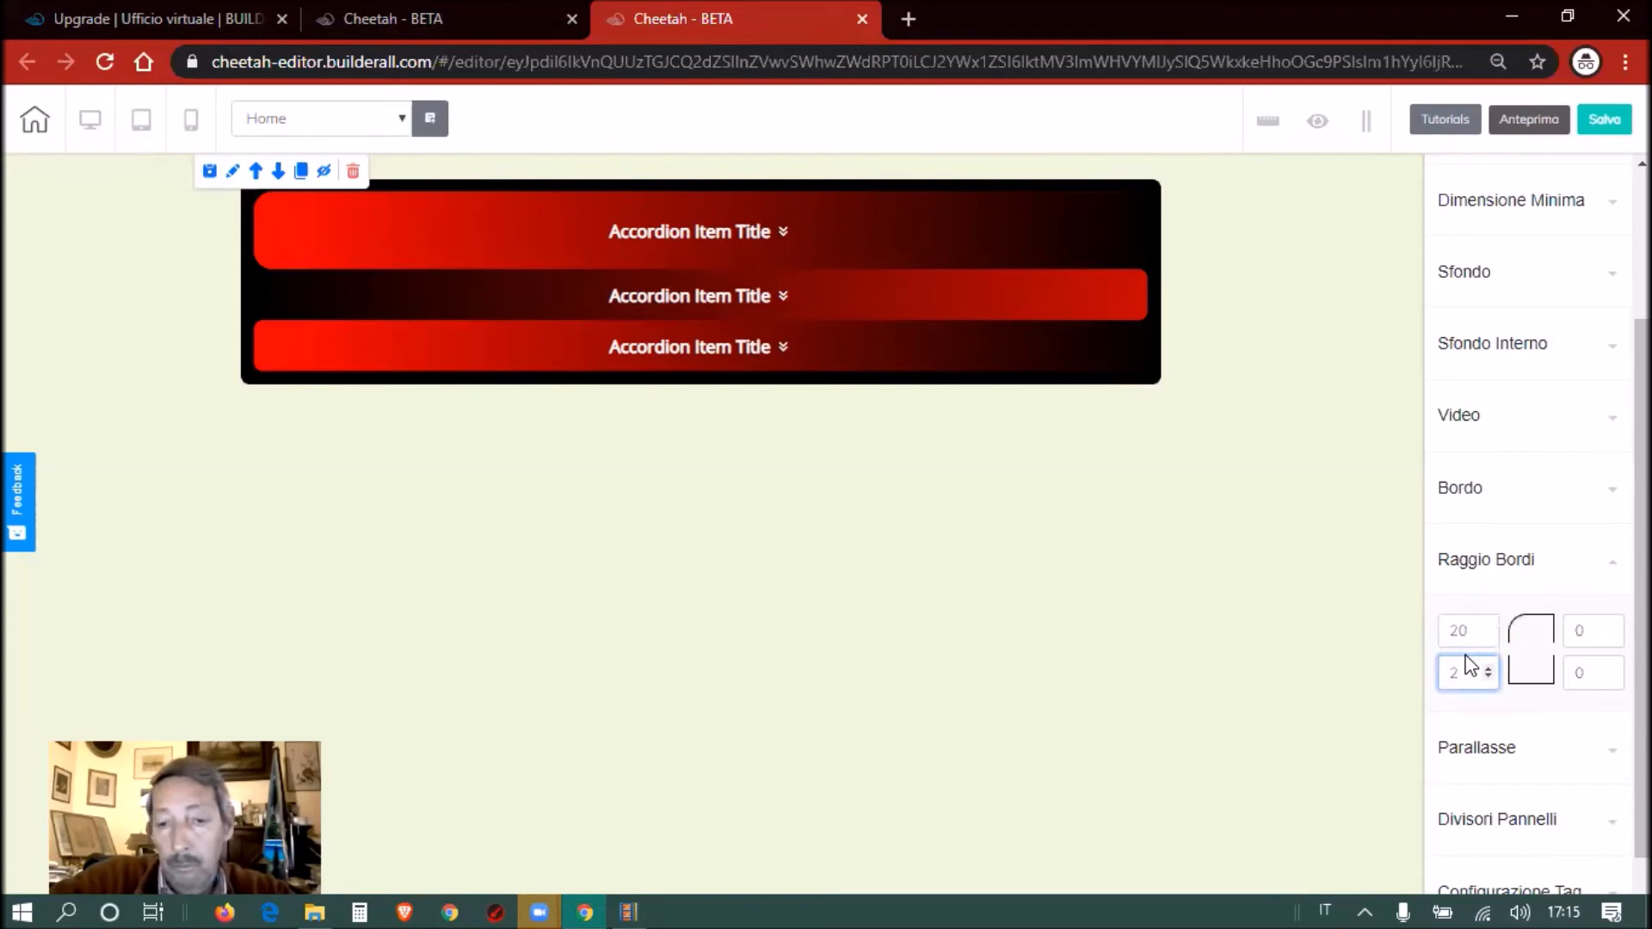
pyautogui.write('0')
pyautogui.press('Tab')
pyautogui.write('2')
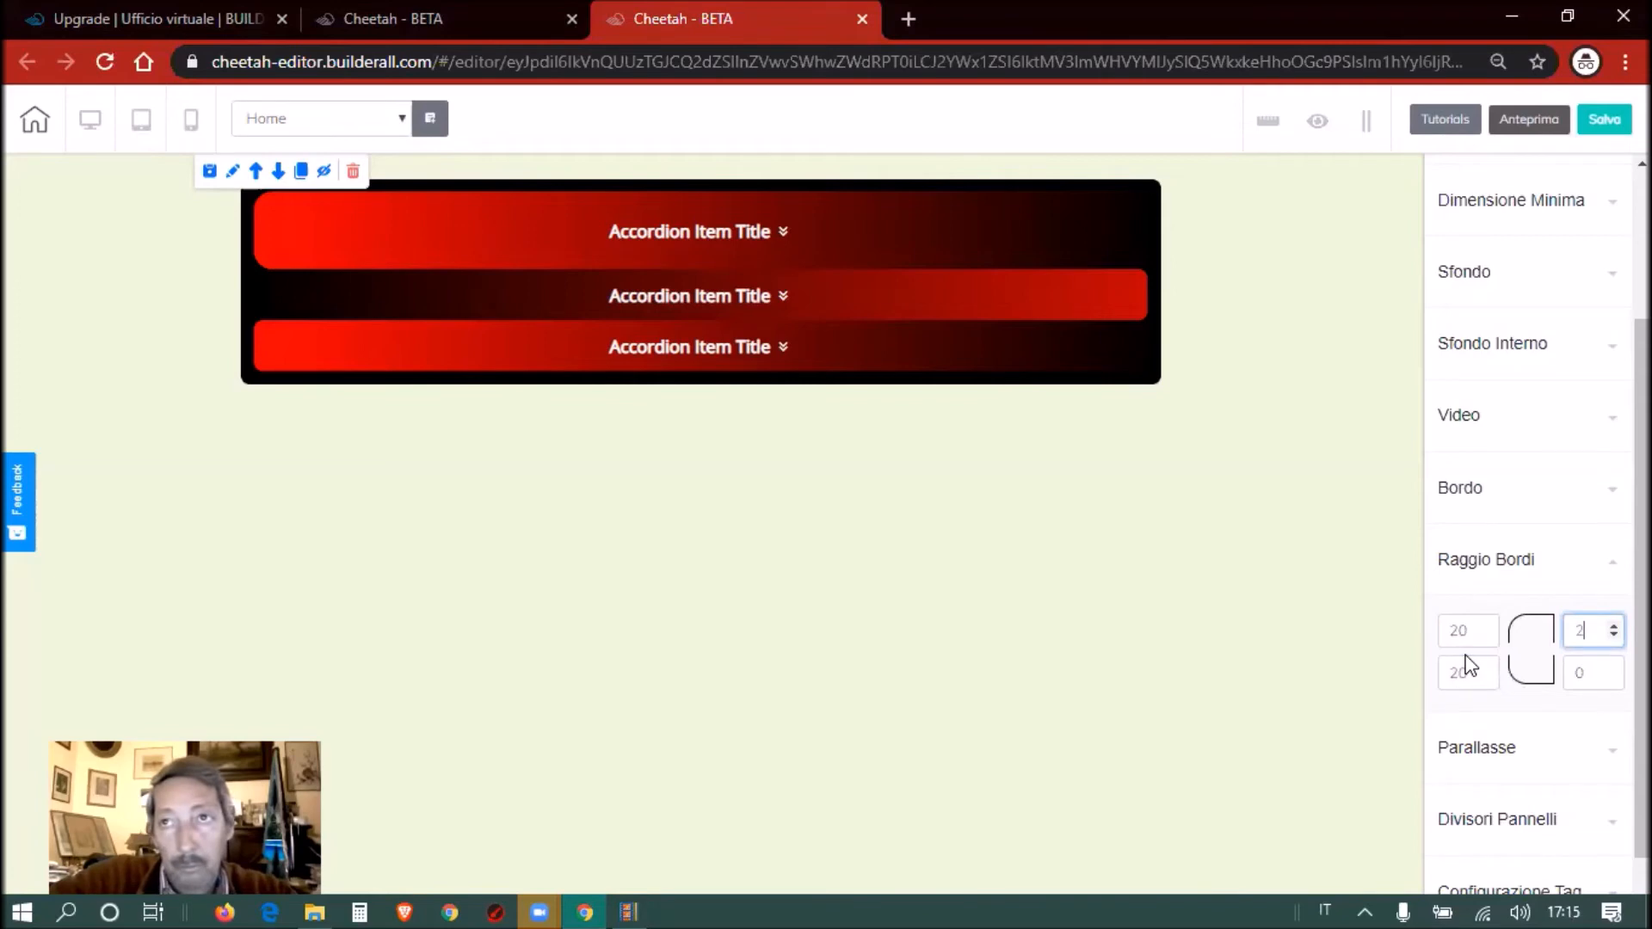
pyautogui.write('0')
pyautogui.press('Tab')
pyautogui.write('20')
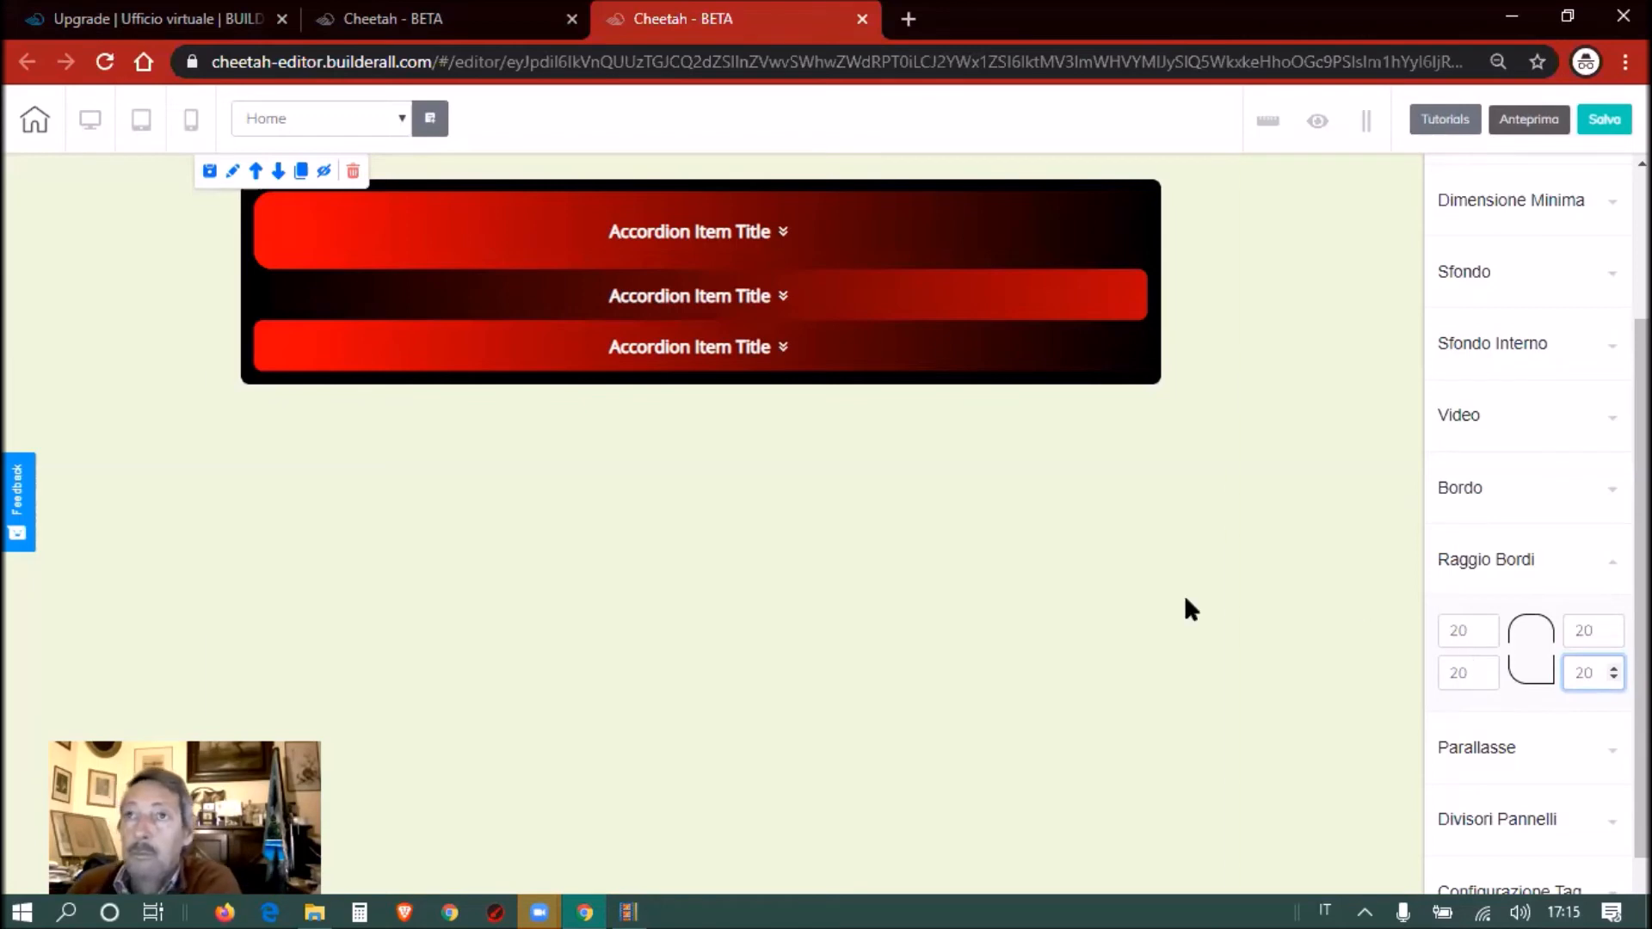
# Examine the panel's parallax, panel divider and advanced settings, including sticky header and anchor
pyautogui.click(1612, 751)
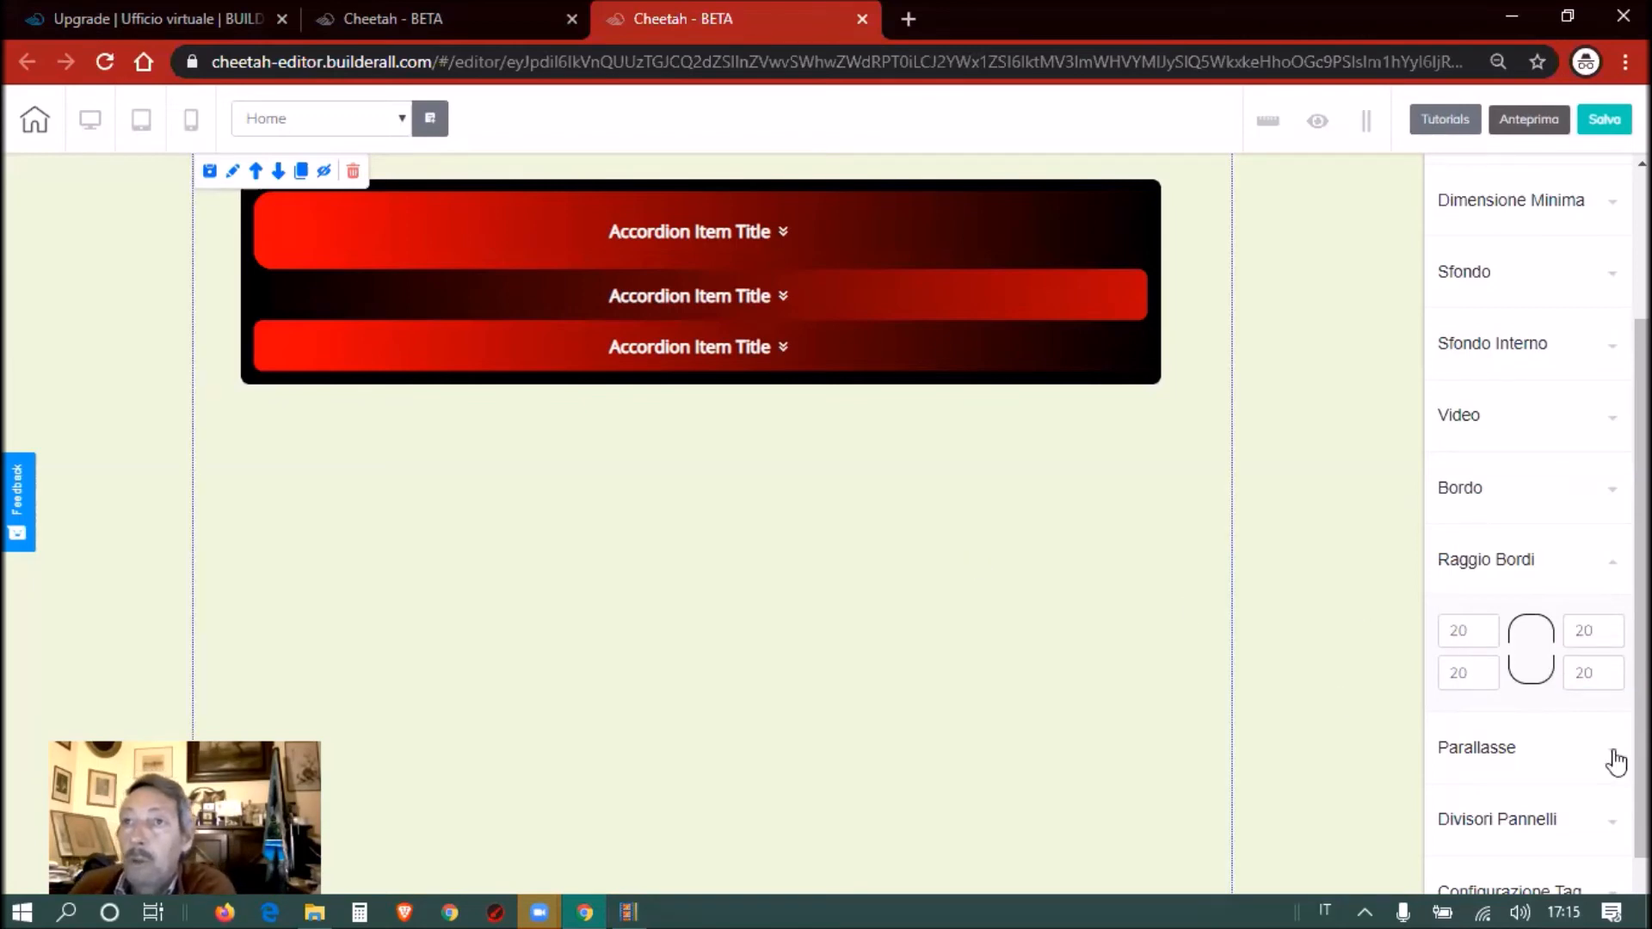
pyautogui.click(1615, 761)
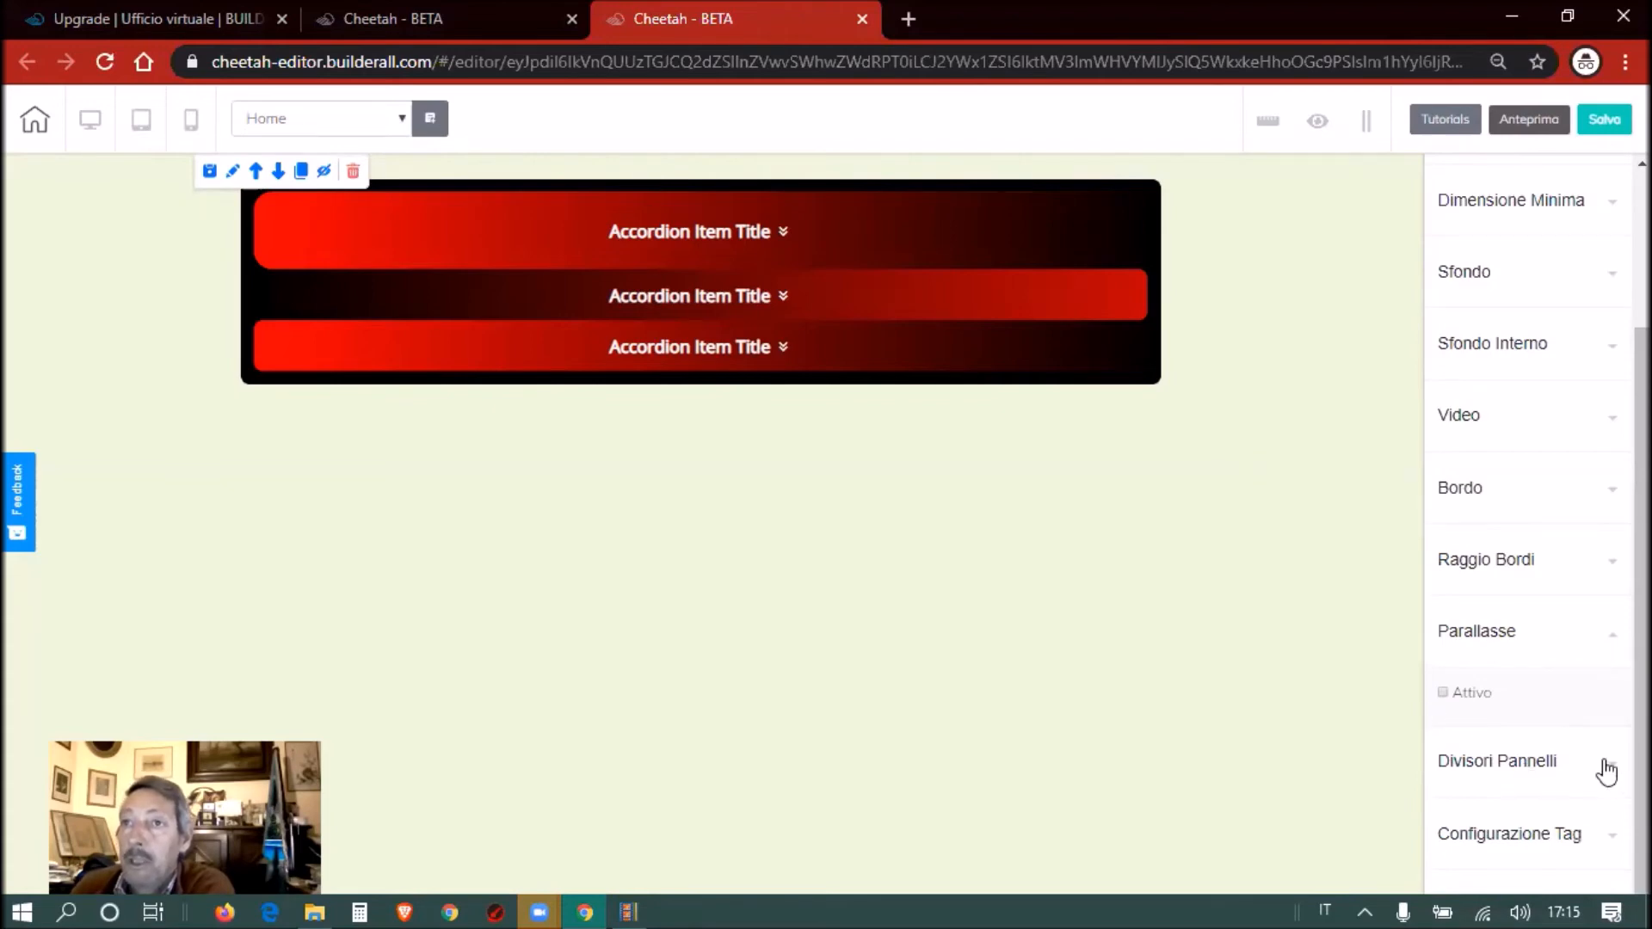
pyautogui.click(1456, 796)
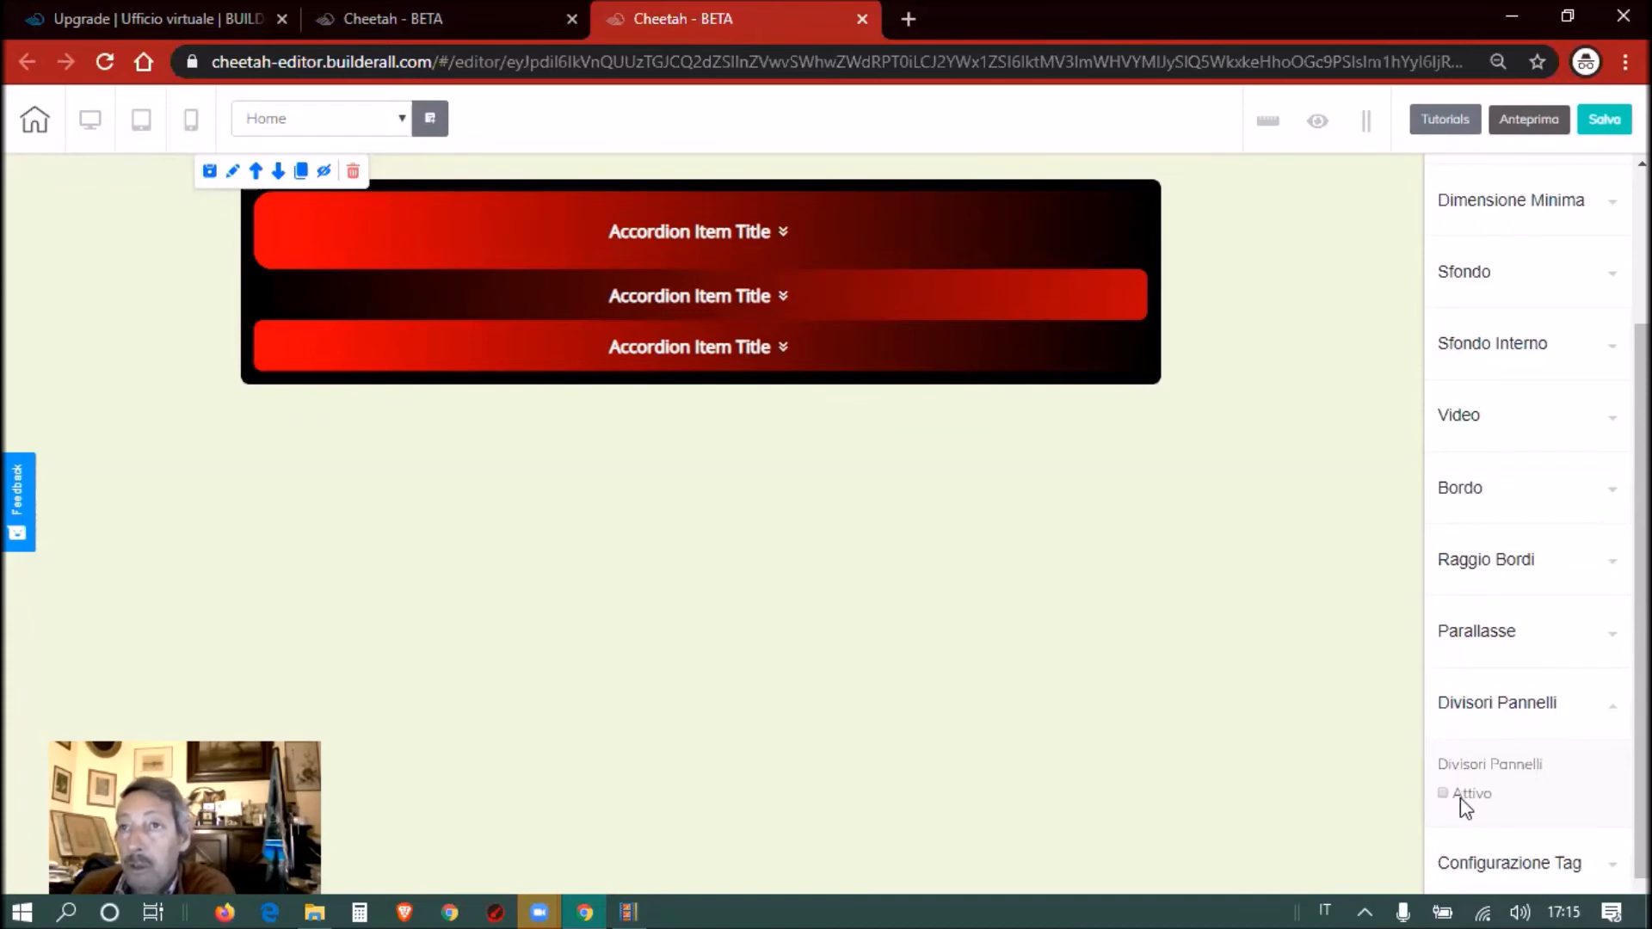
pyautogui.scroll(-1, 1505, 826)
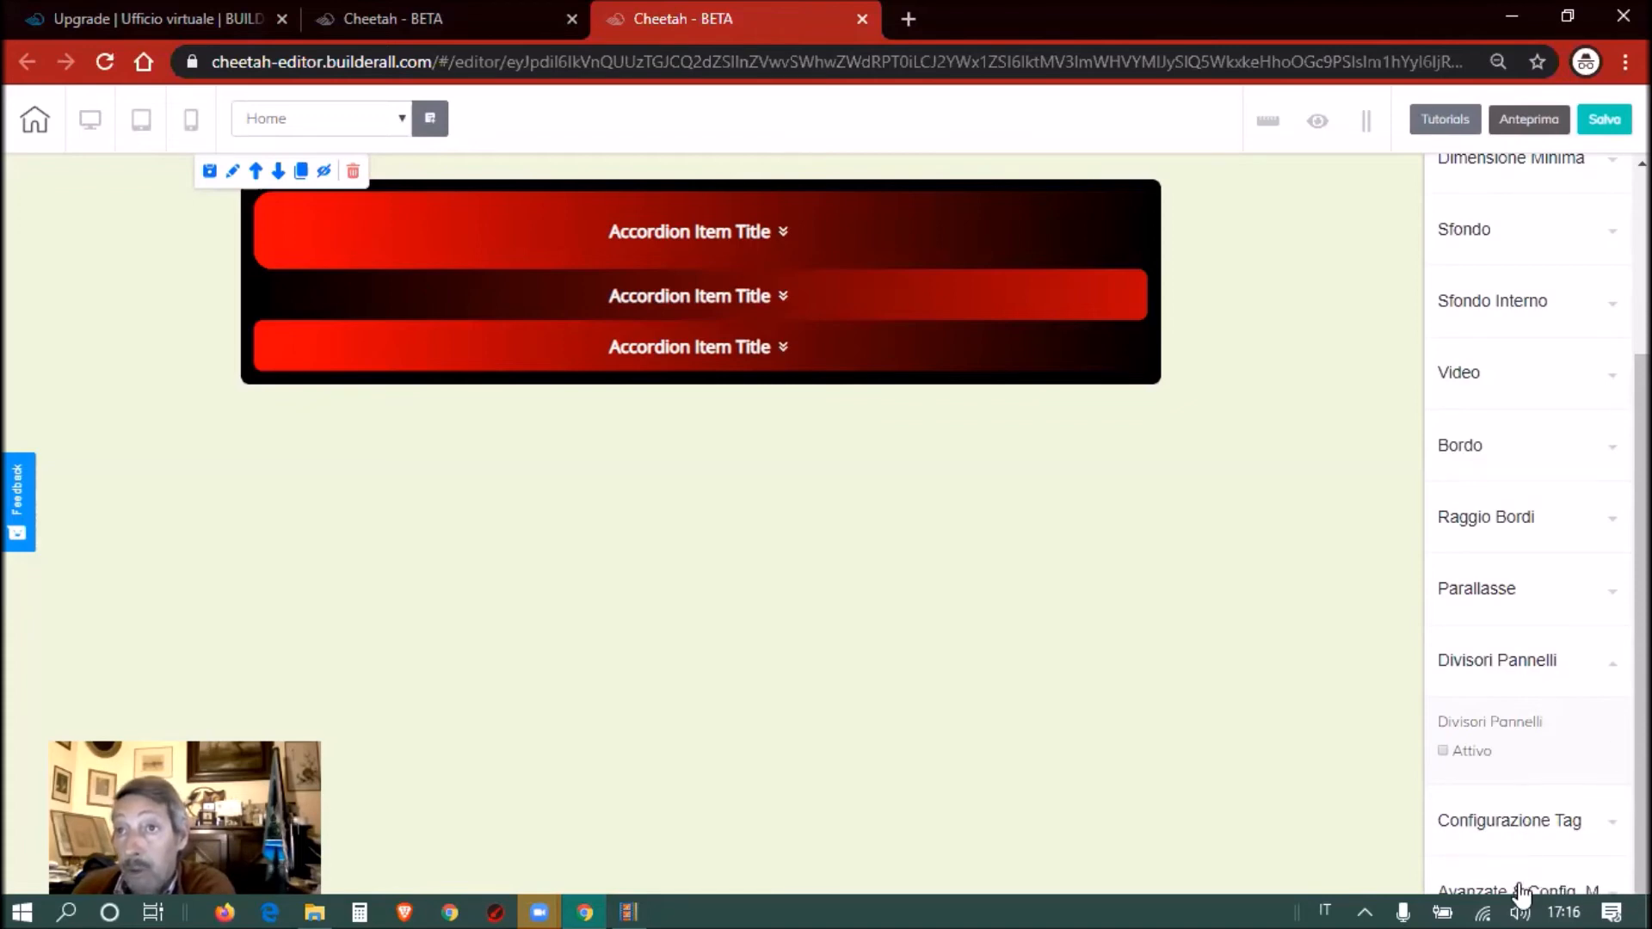
pyautogui.click(1500, 857)
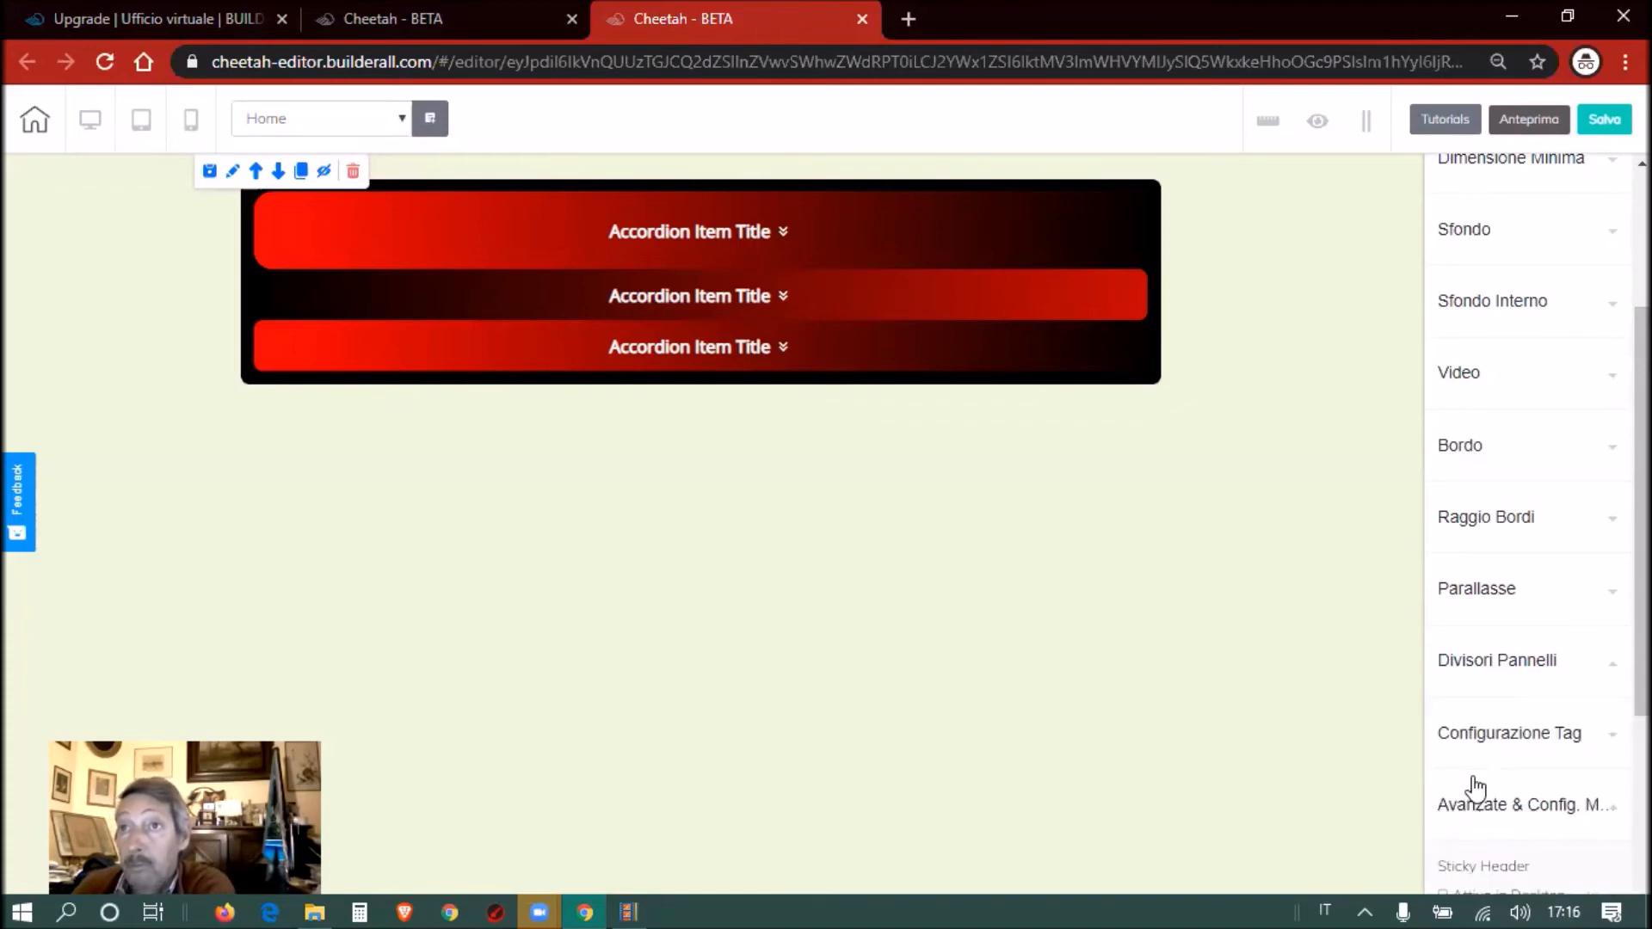
pyautogui.scroll(-4, 1478, 789)
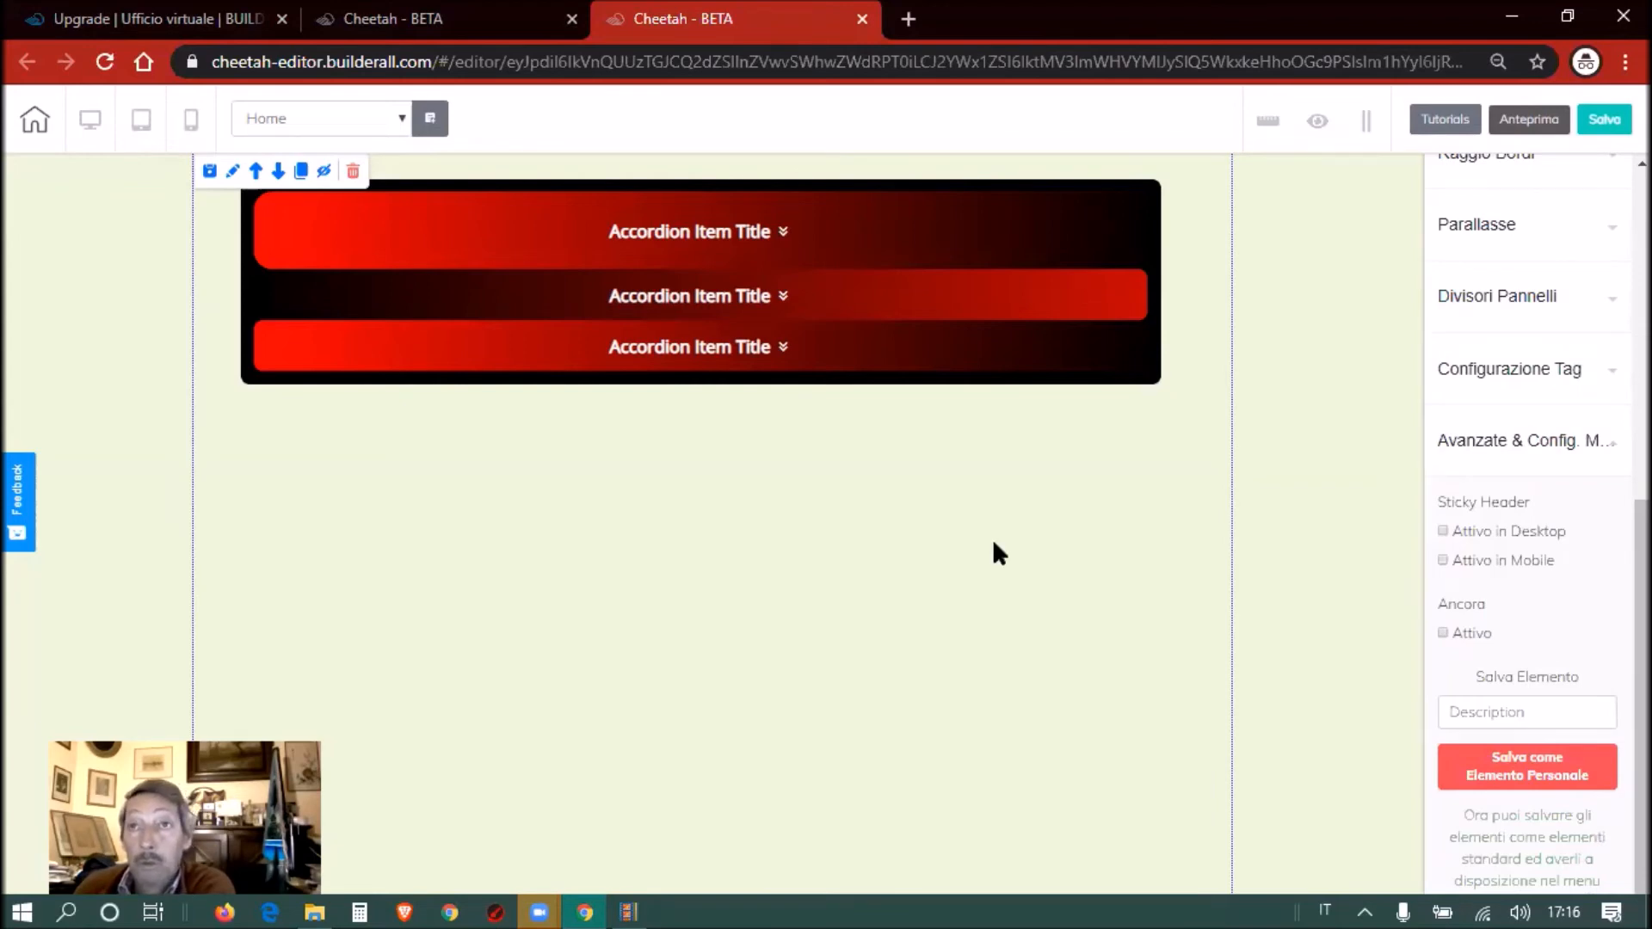
# Expand the first accordion item and save the page
pyautogui.click(763, 244)
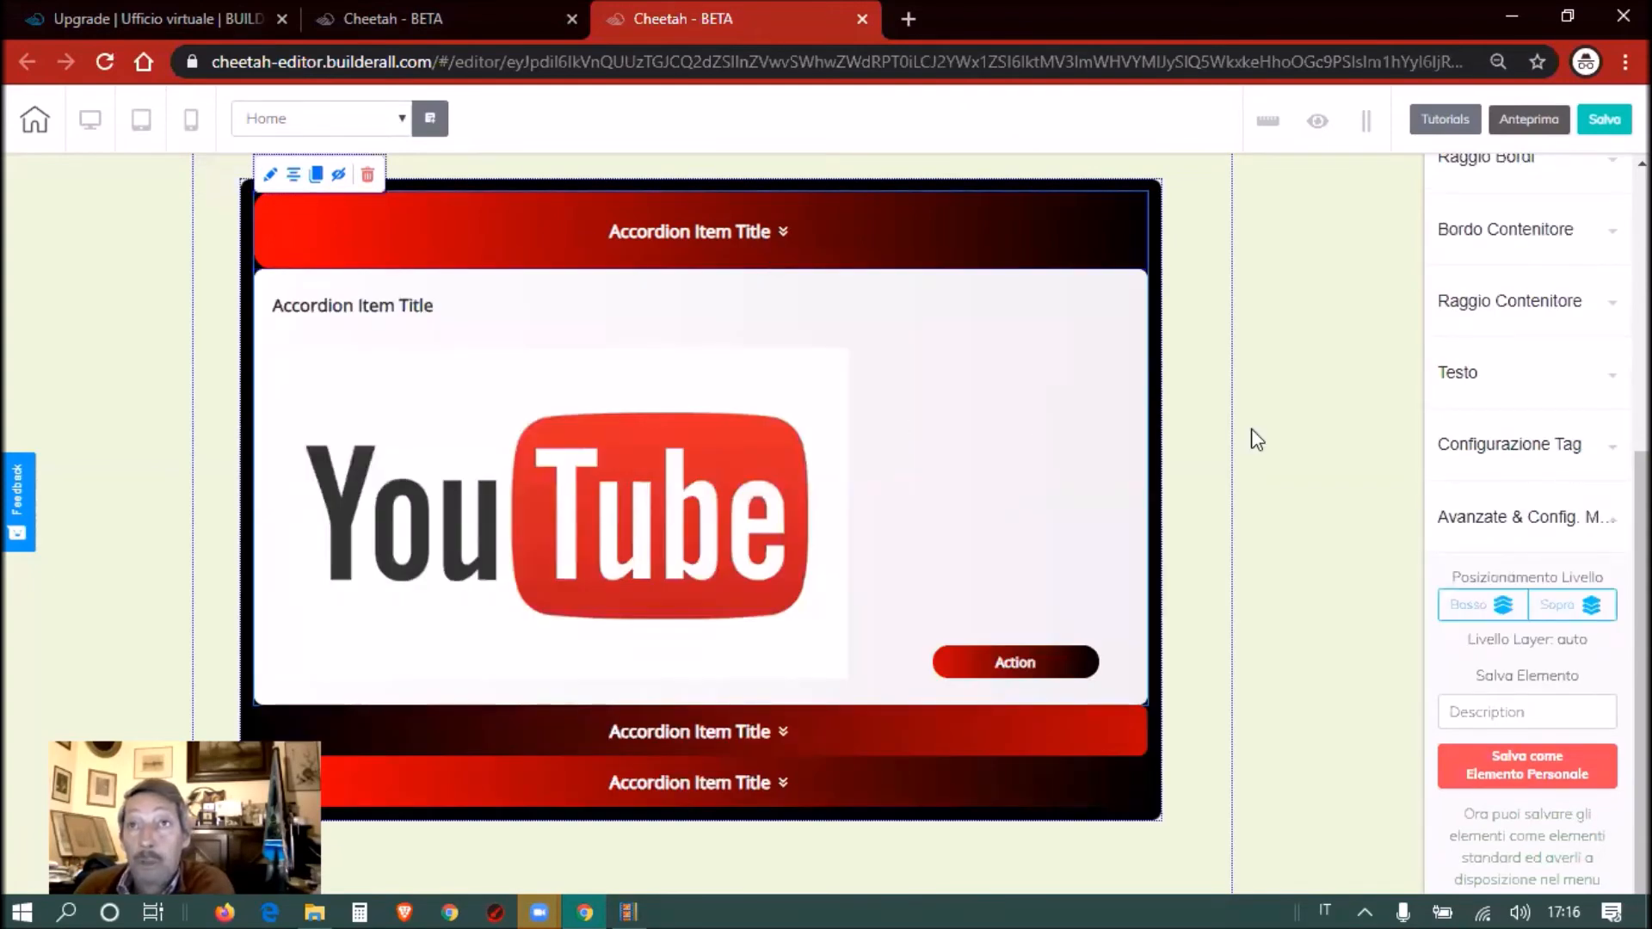
pyautogui.click(1599, 121)
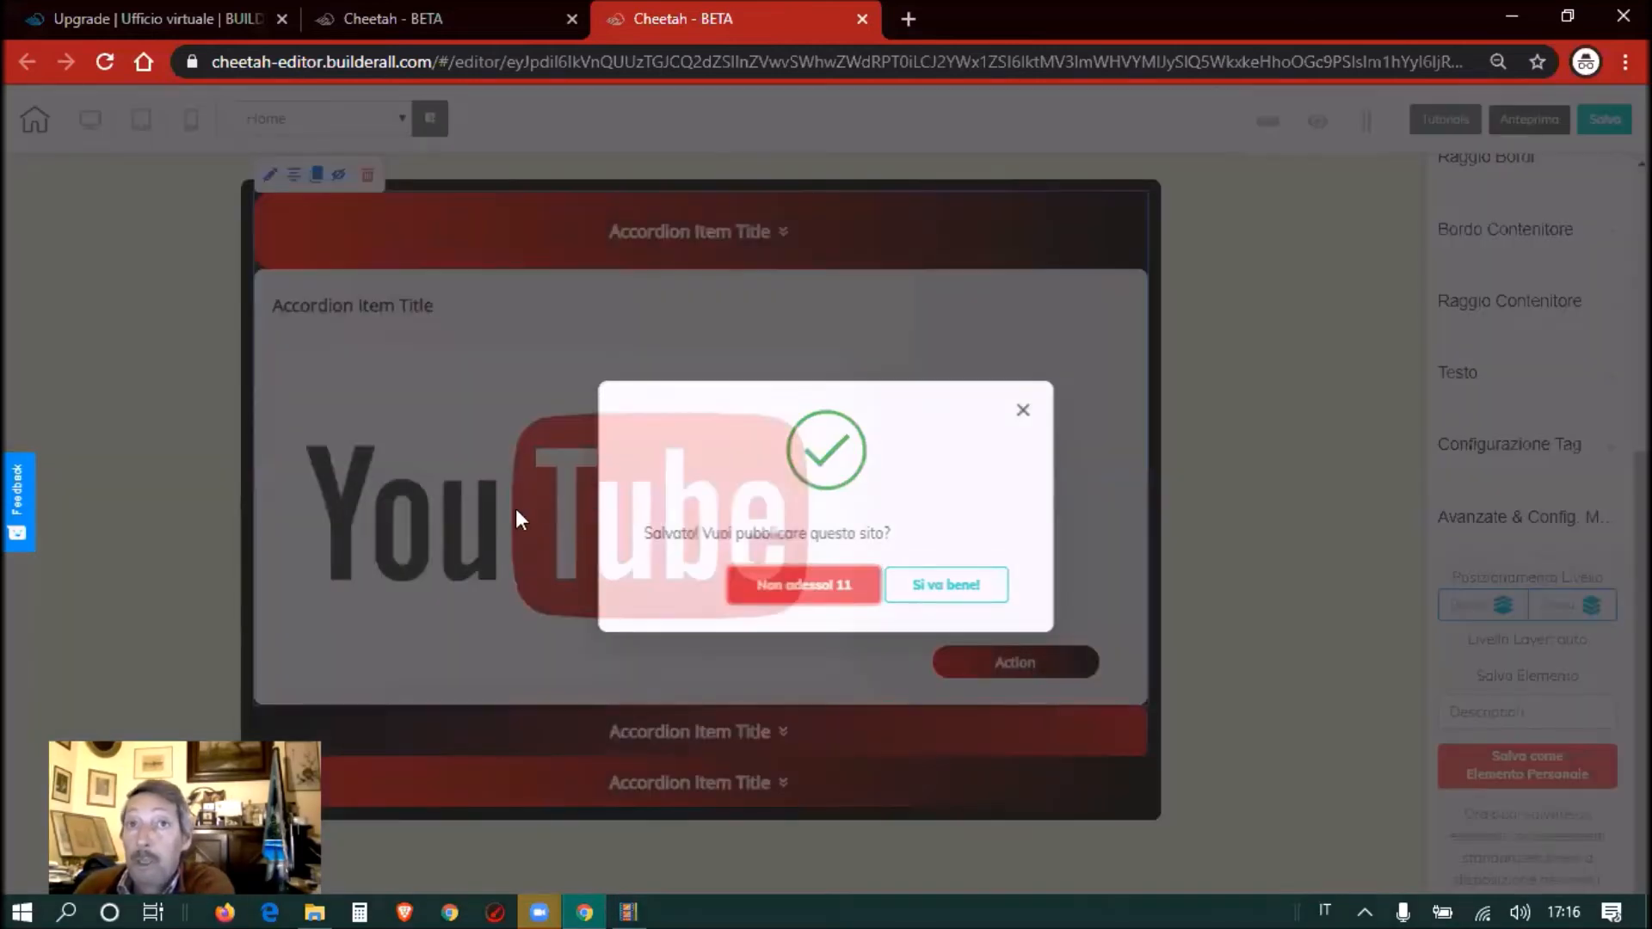
# Apply the copied YouTube link as the source of the video in the first accordion item
pyautogui.click(515, 509)
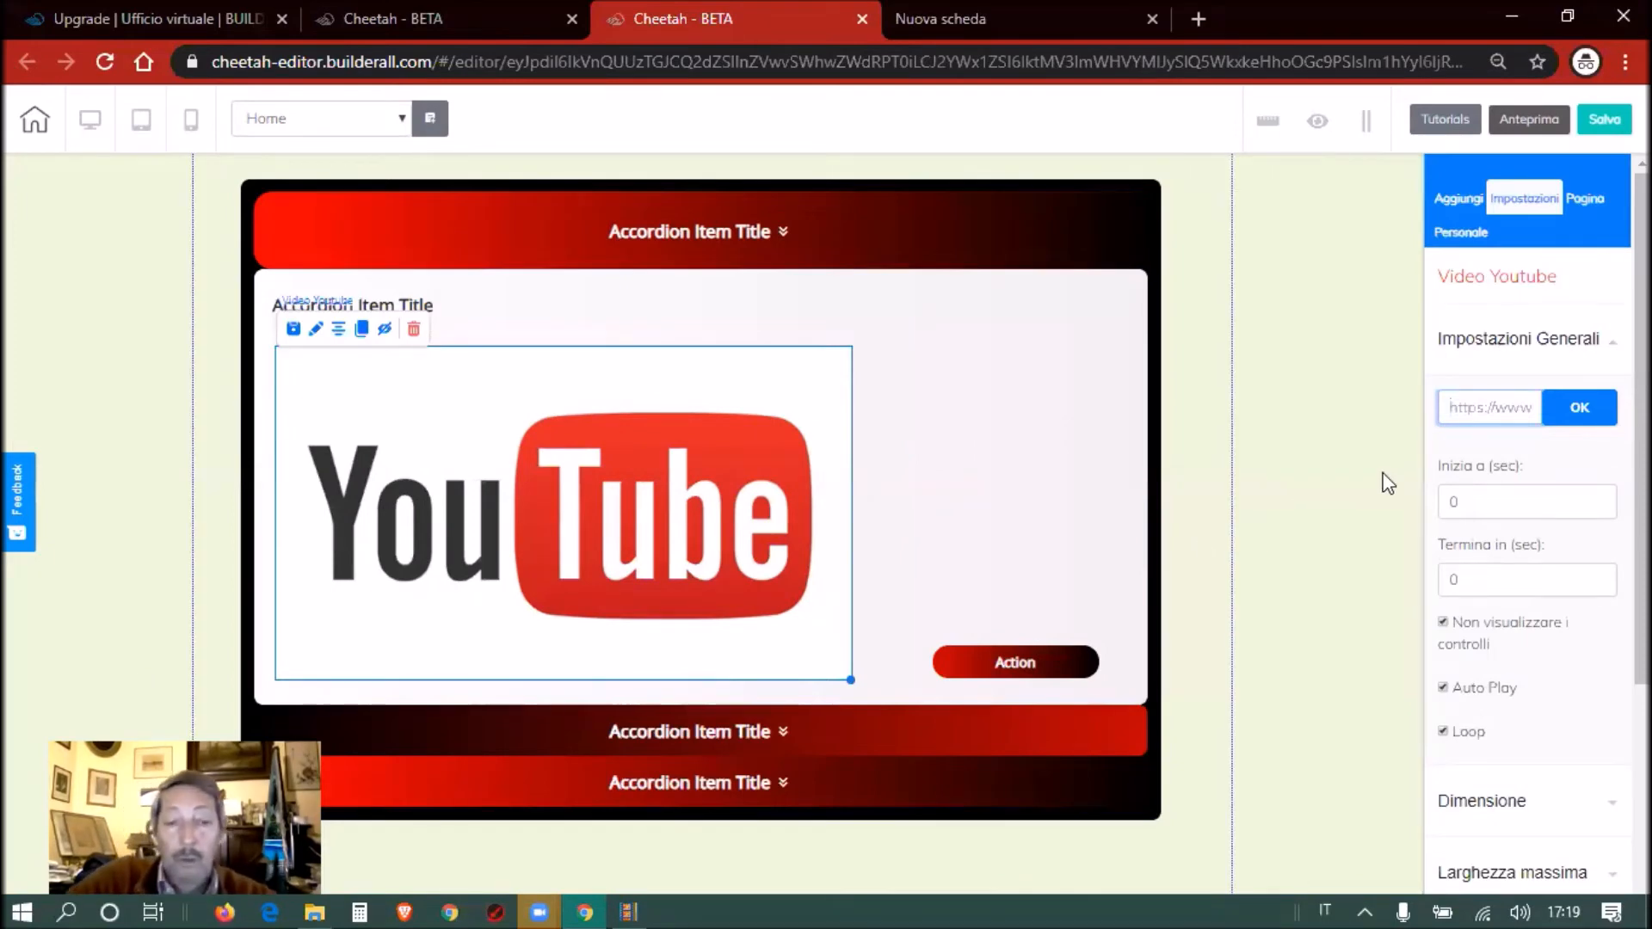
pyautogui.hotkey('ctrl', 'v')
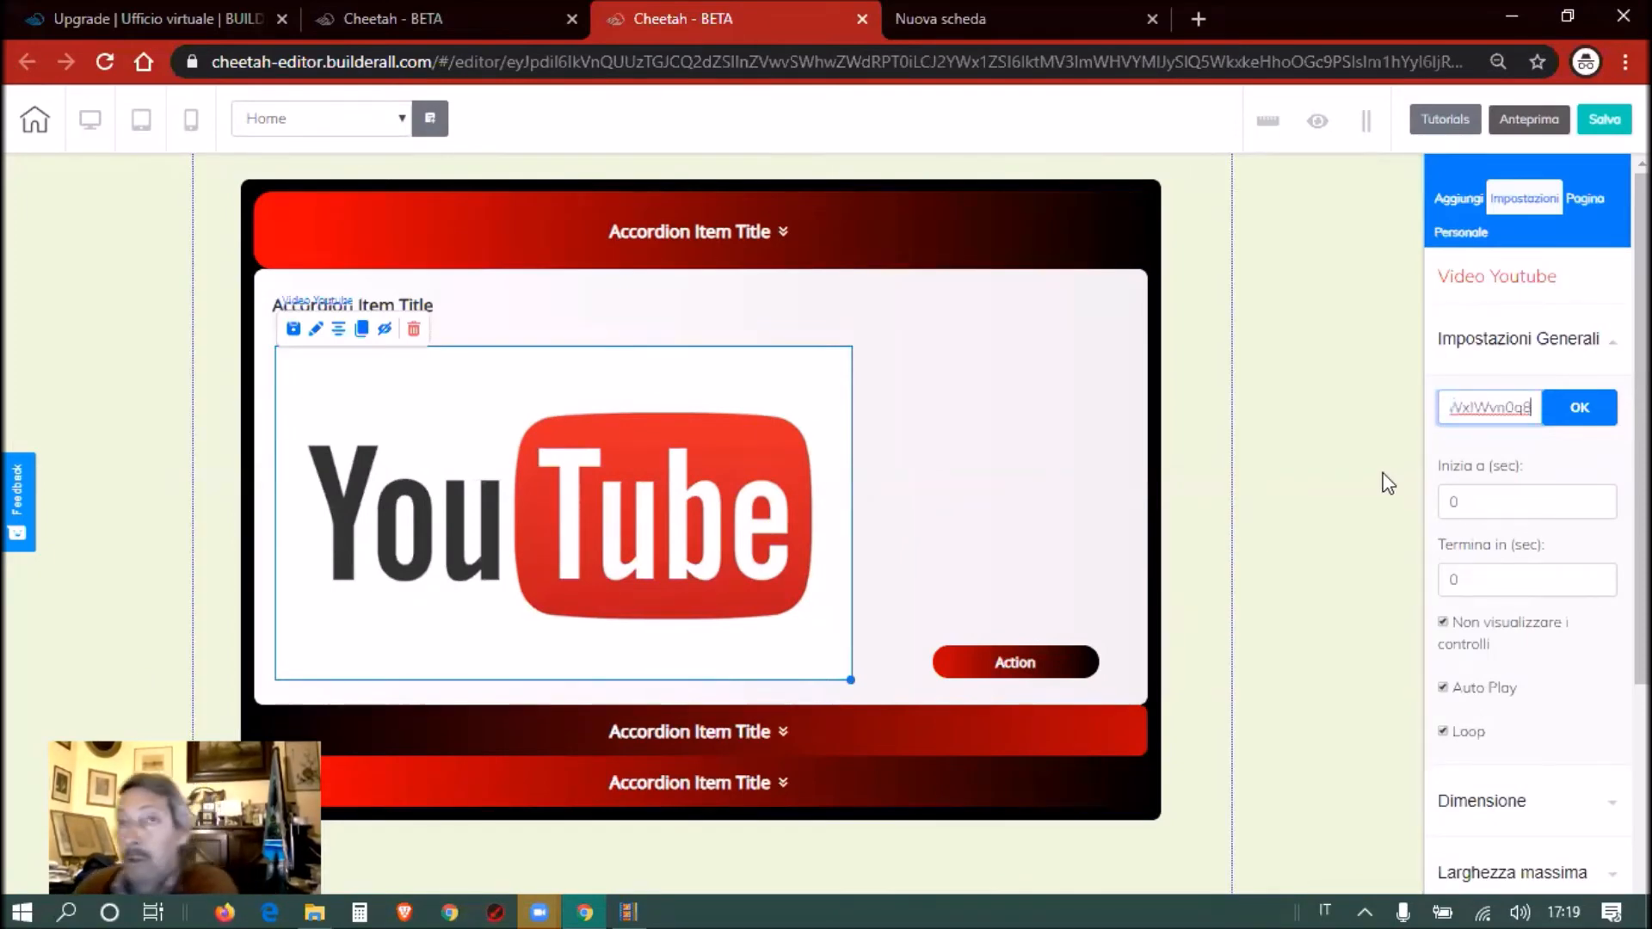
pyautogui.click(1612, 408)
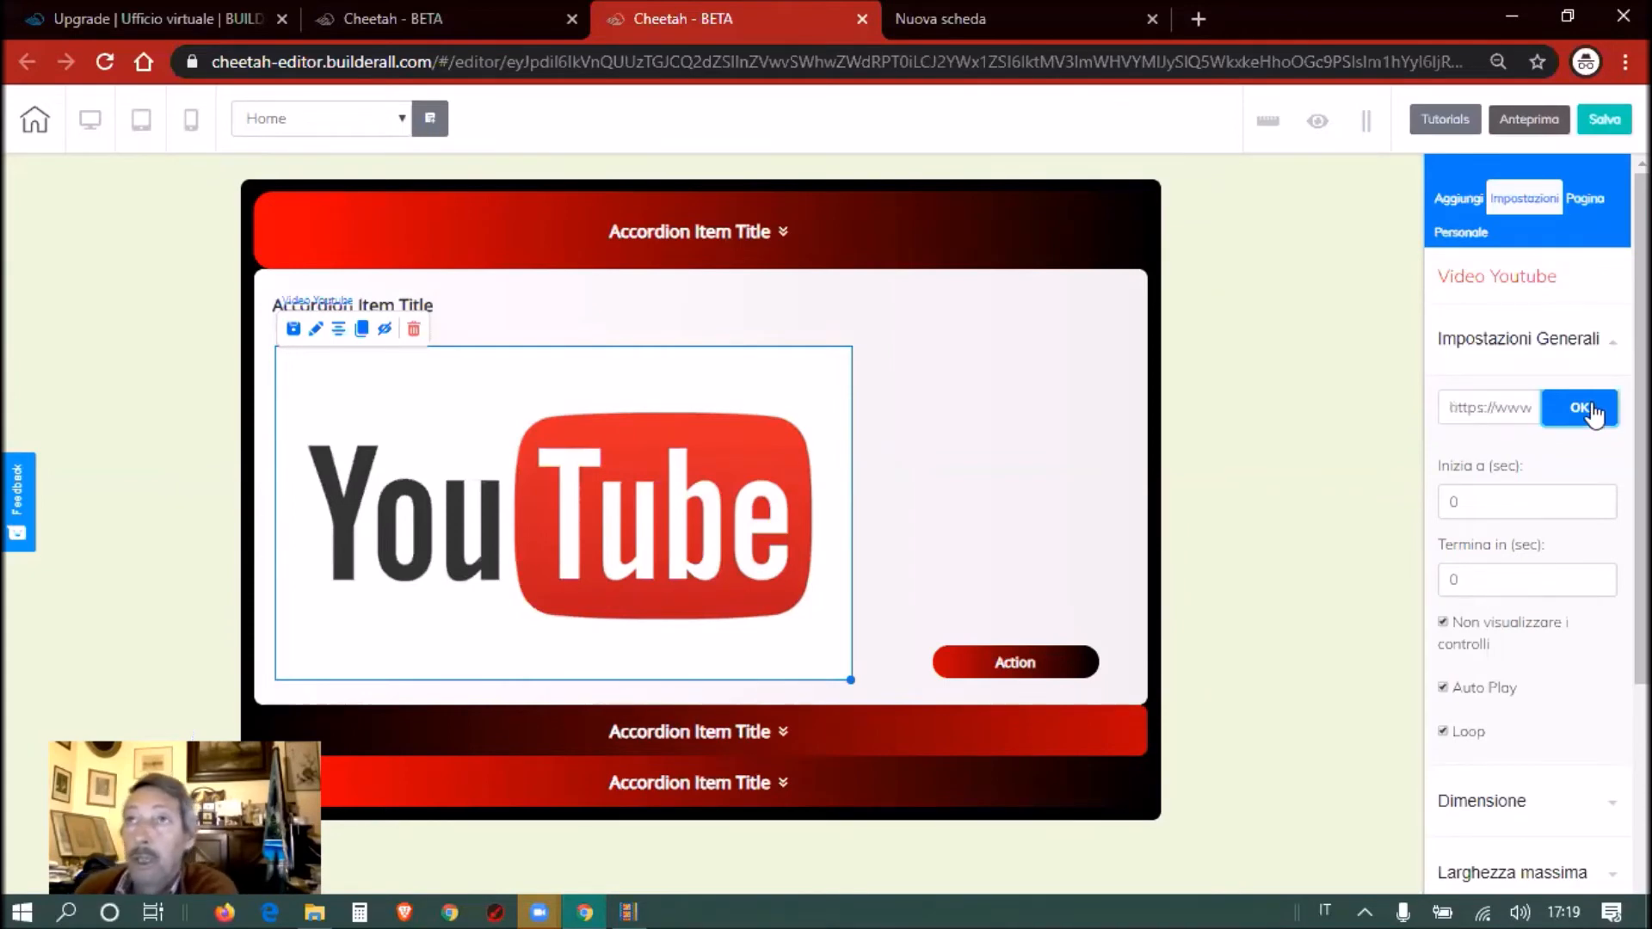
# Save and publish the website, and open the published site in a separate browser tab
pyautogui.click(1605, 120)
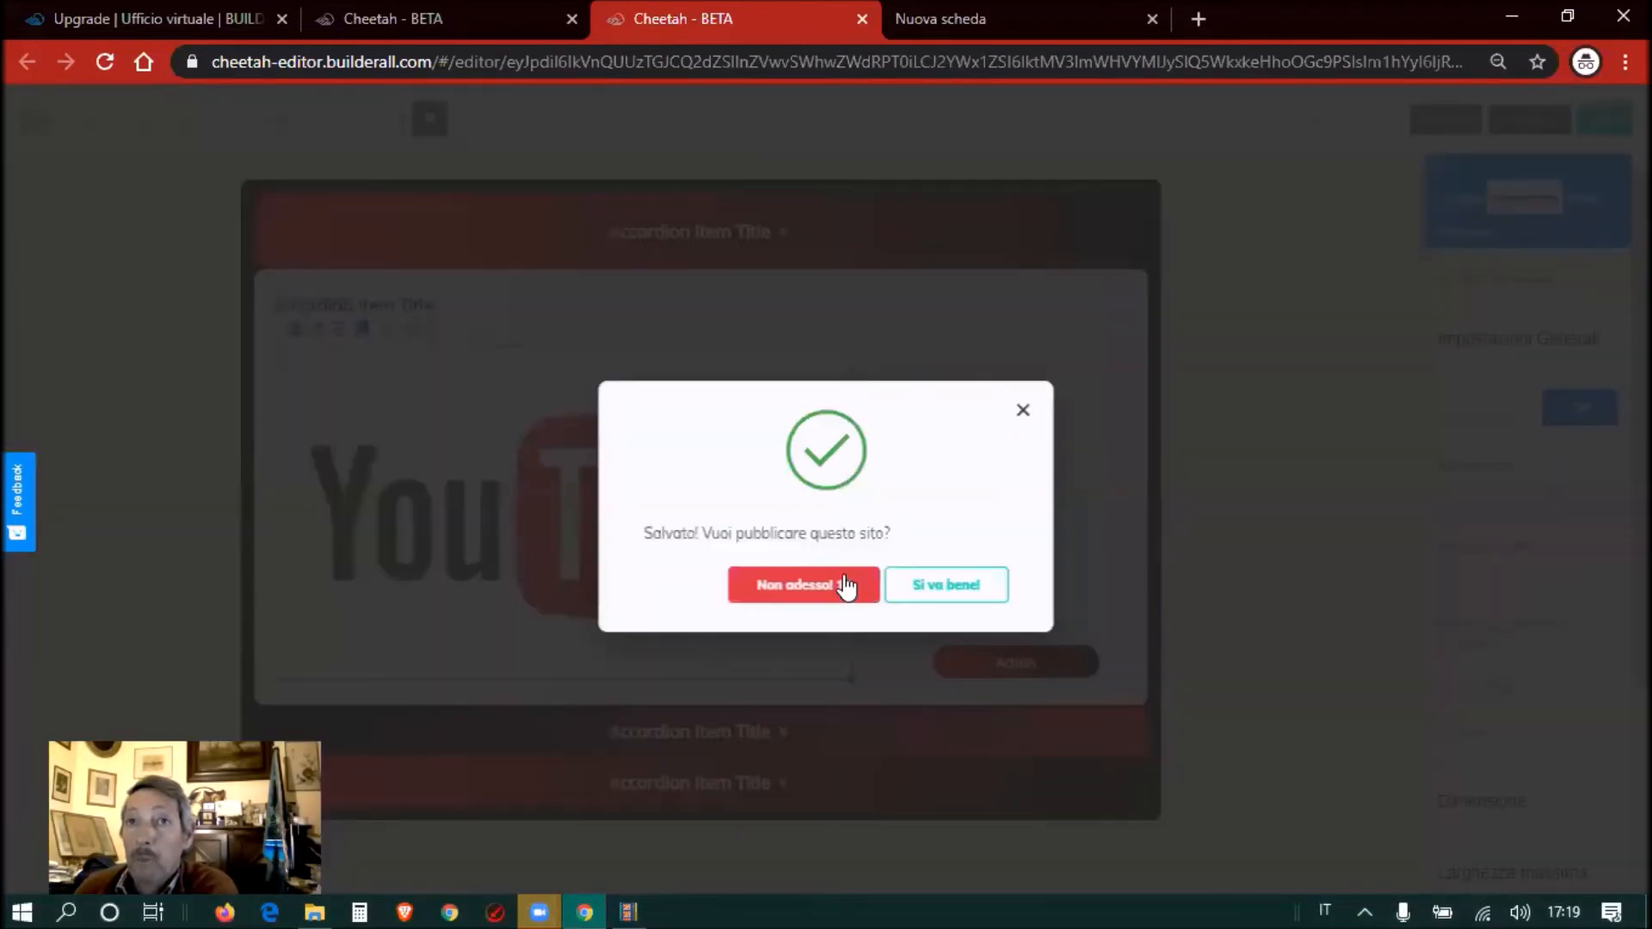
pyautogui.click(946, 585)
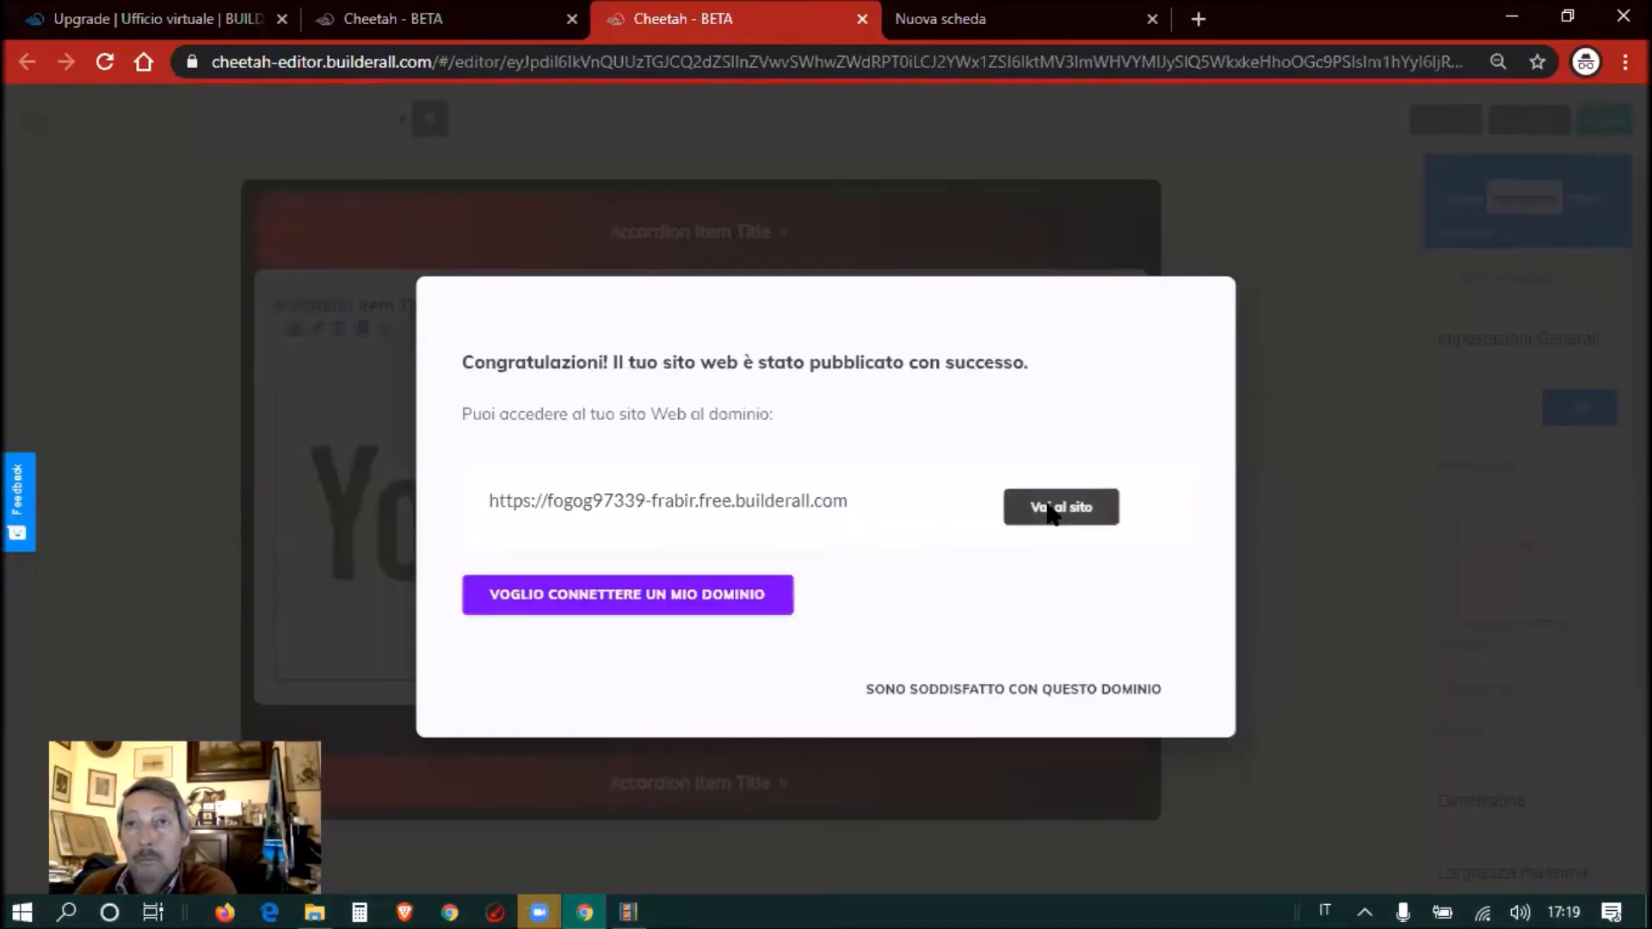
pyautogui.rightClick(1062, 522)
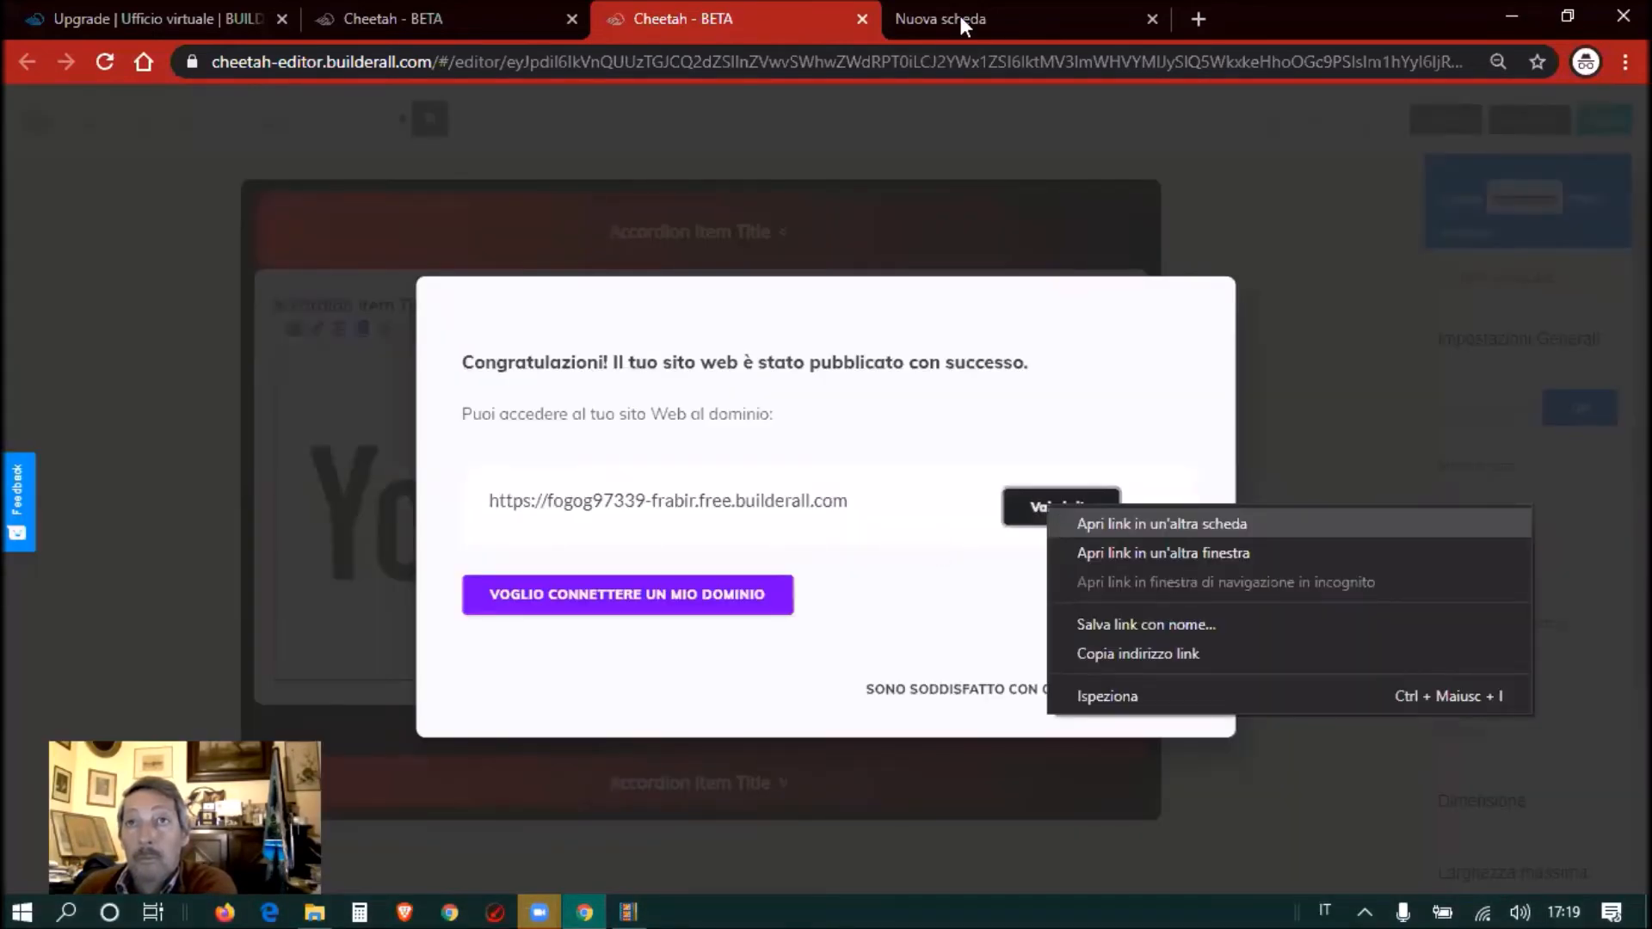
pyautogui.press('Return')
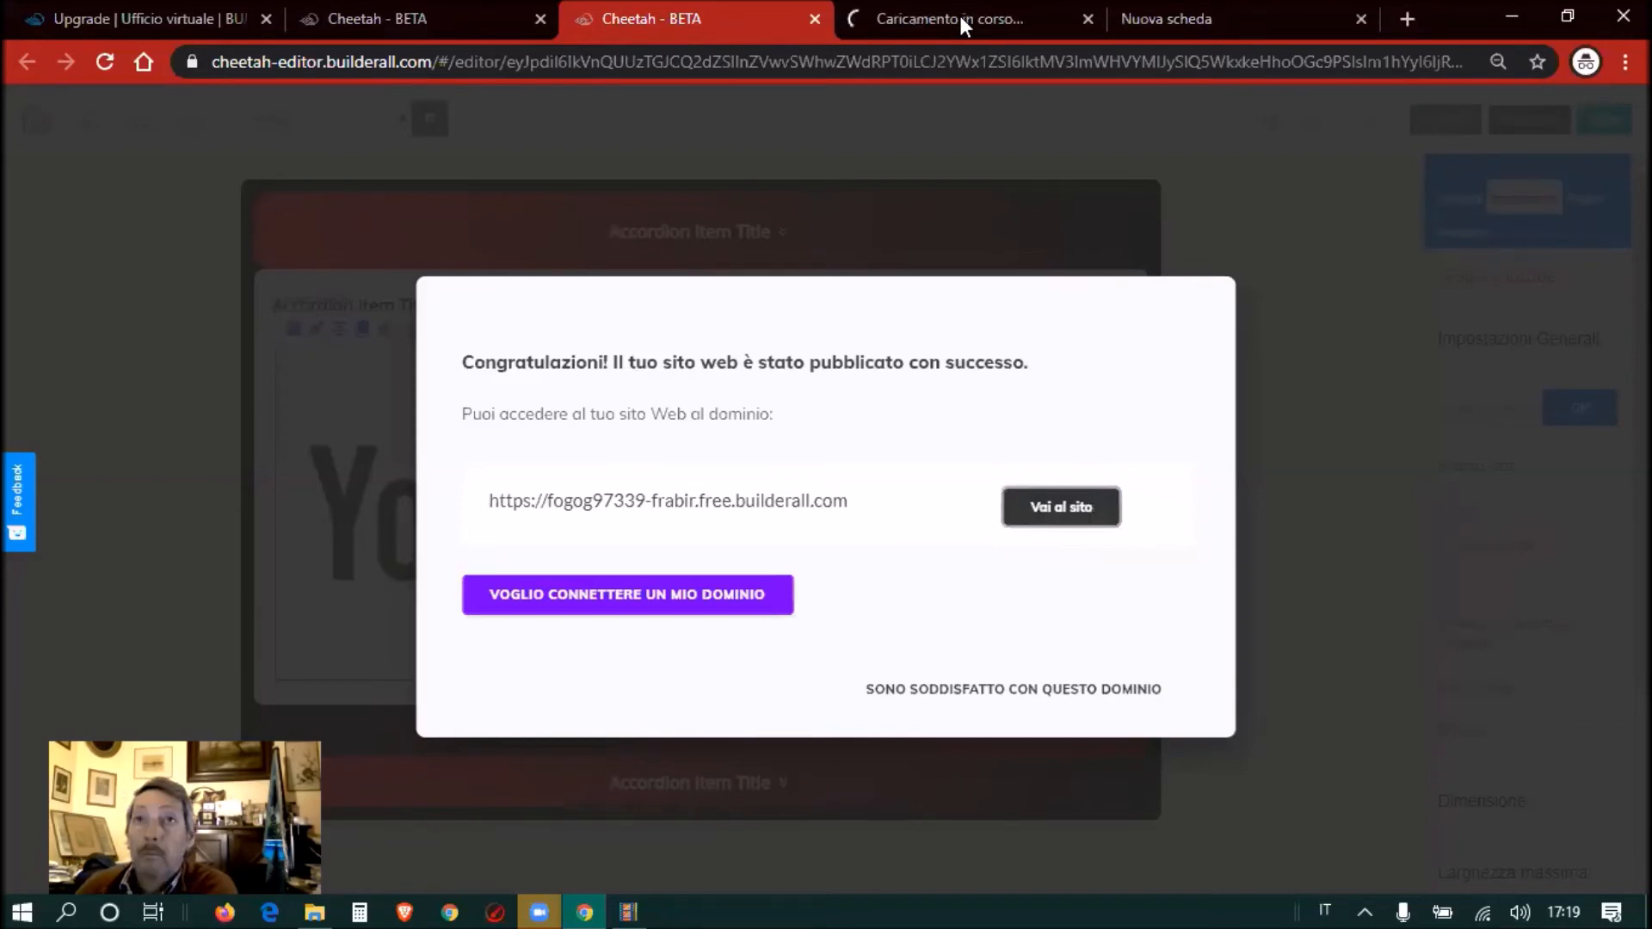
# Check the video in the first accordion item on the published site, dismissing the page translation offer
pyautogui.click(962, 21)
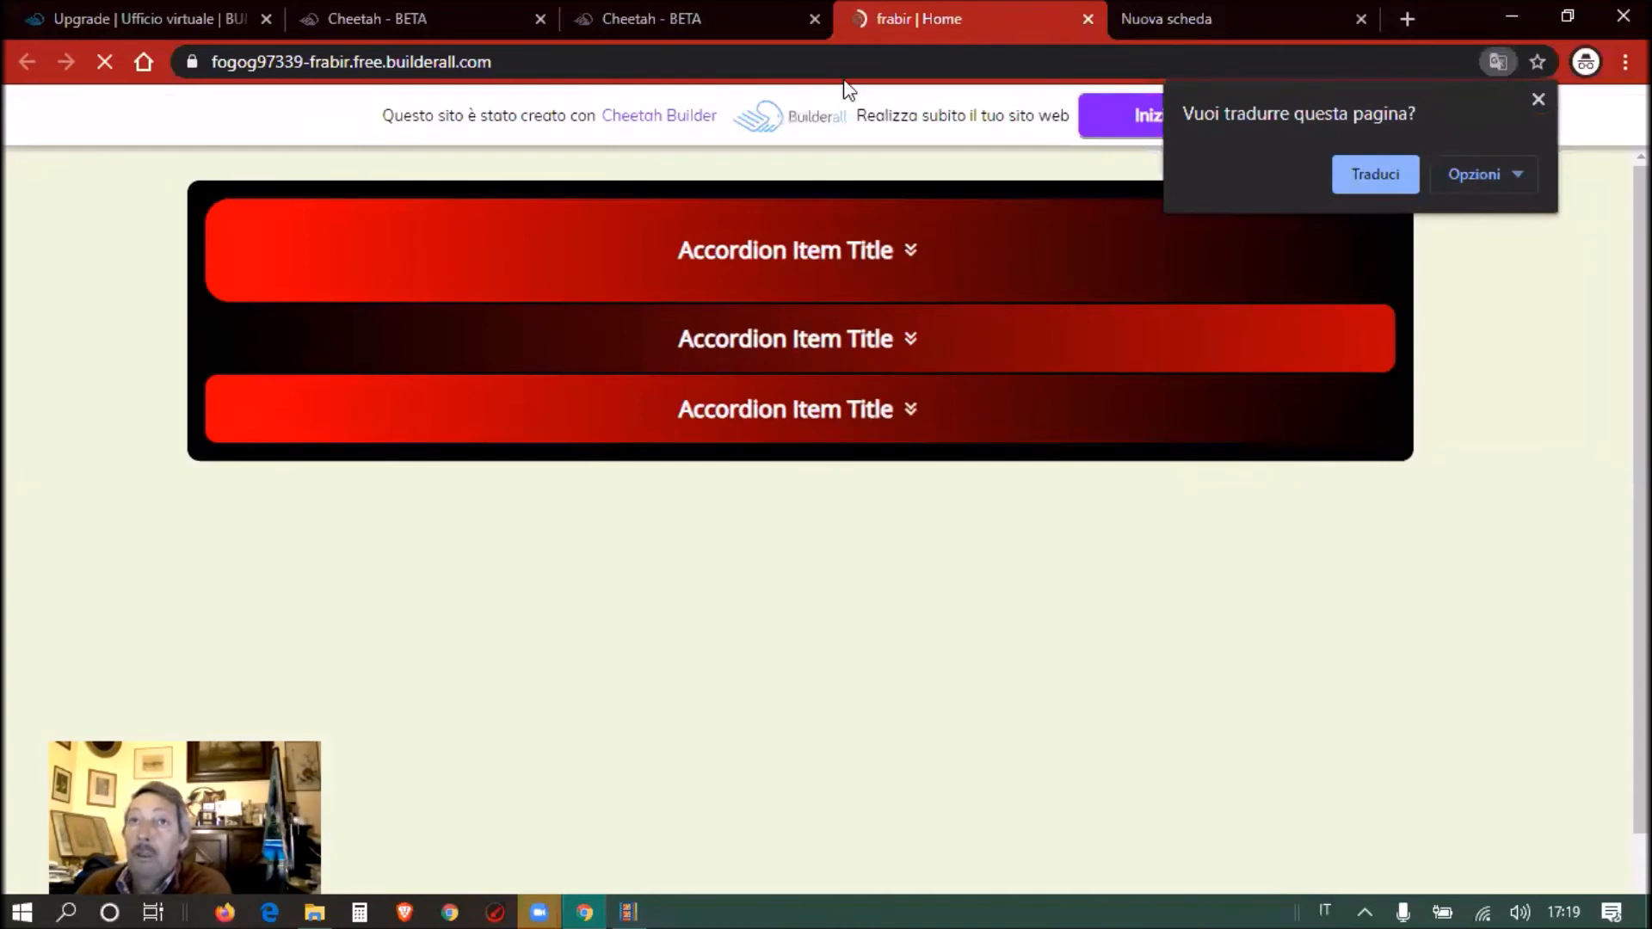
pyautogui.click(1538, 100)
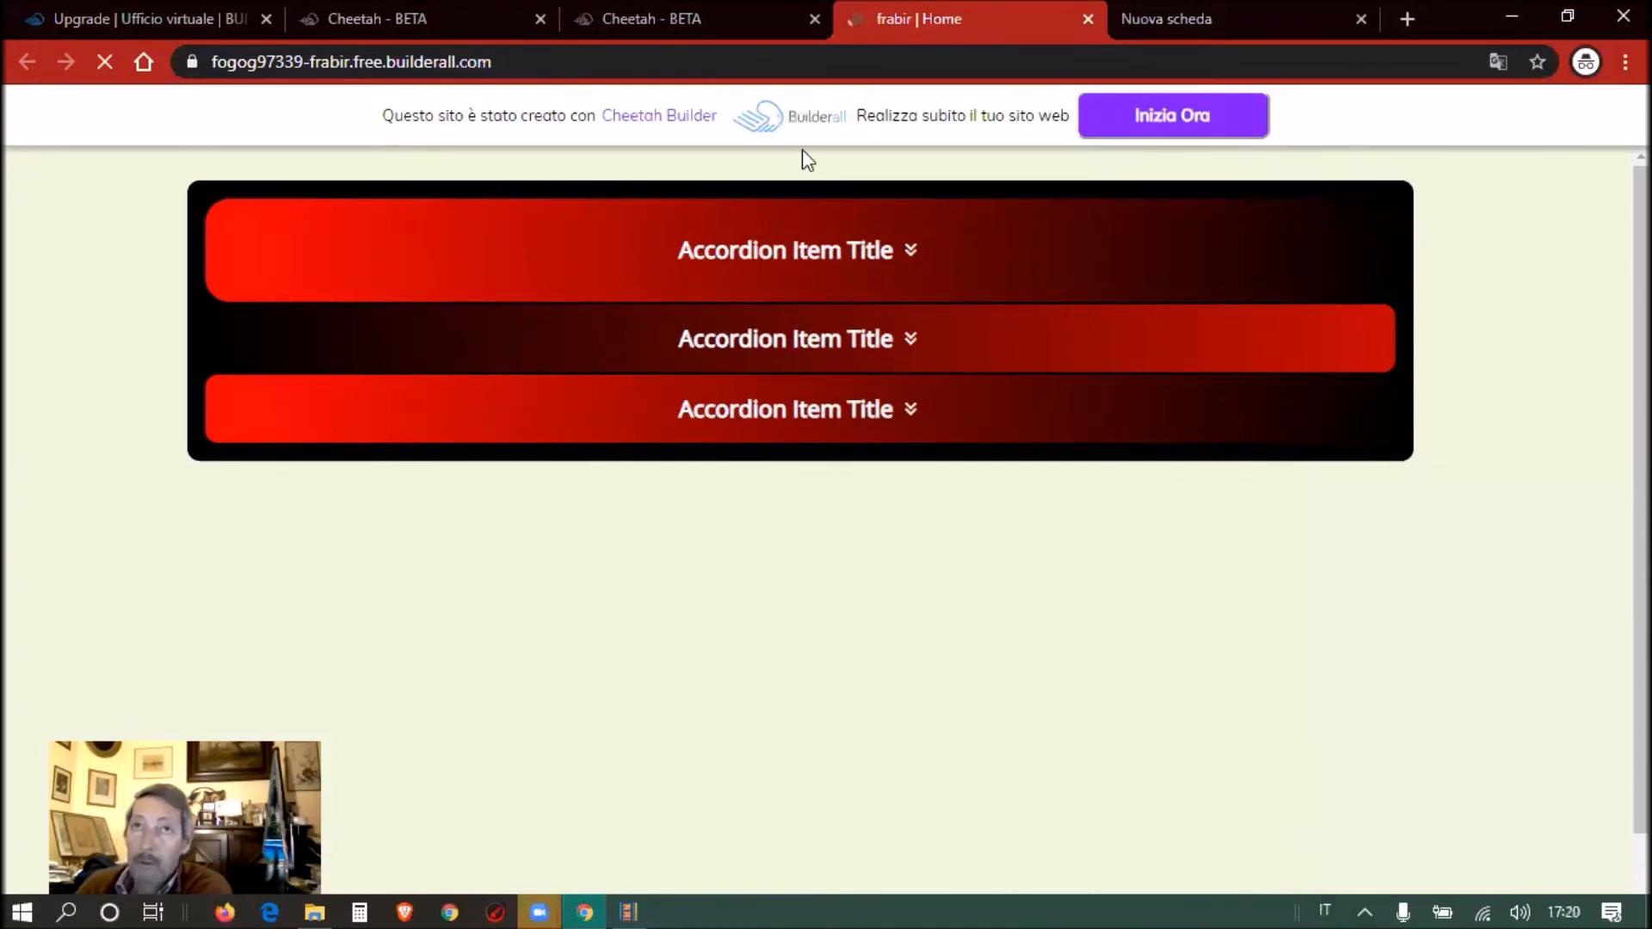
pyautogui.scroll(3, 726, 284)
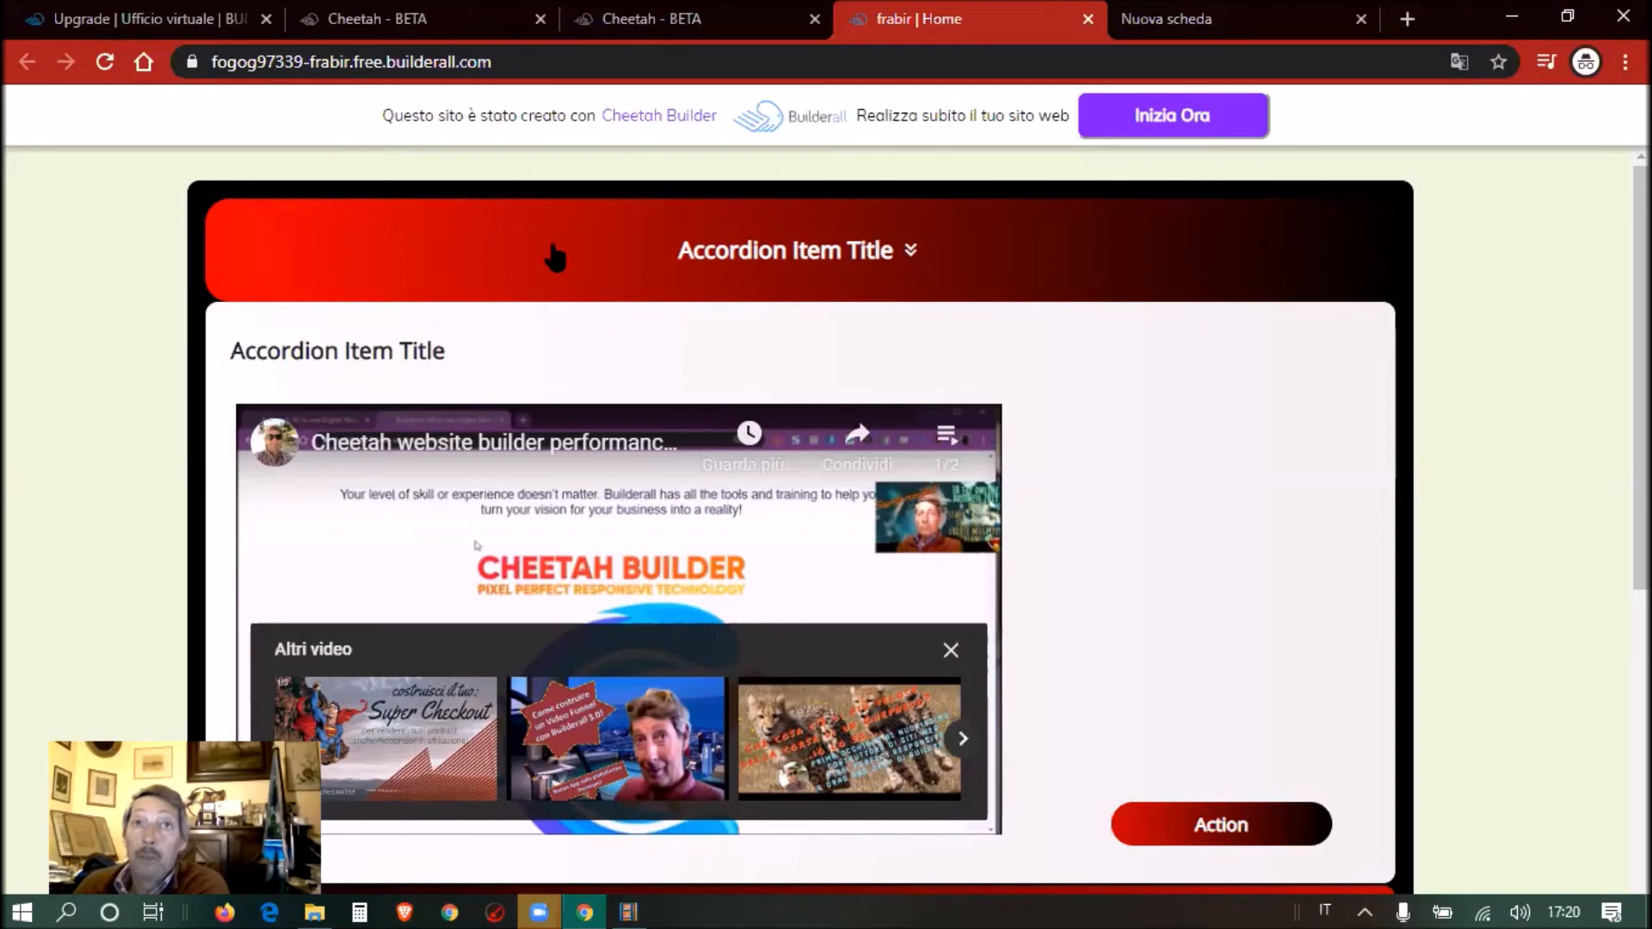
# Look at the Builderall upgrade plans and return to the published site to collapse its first accordion item
pyautogui.click(148, 19)
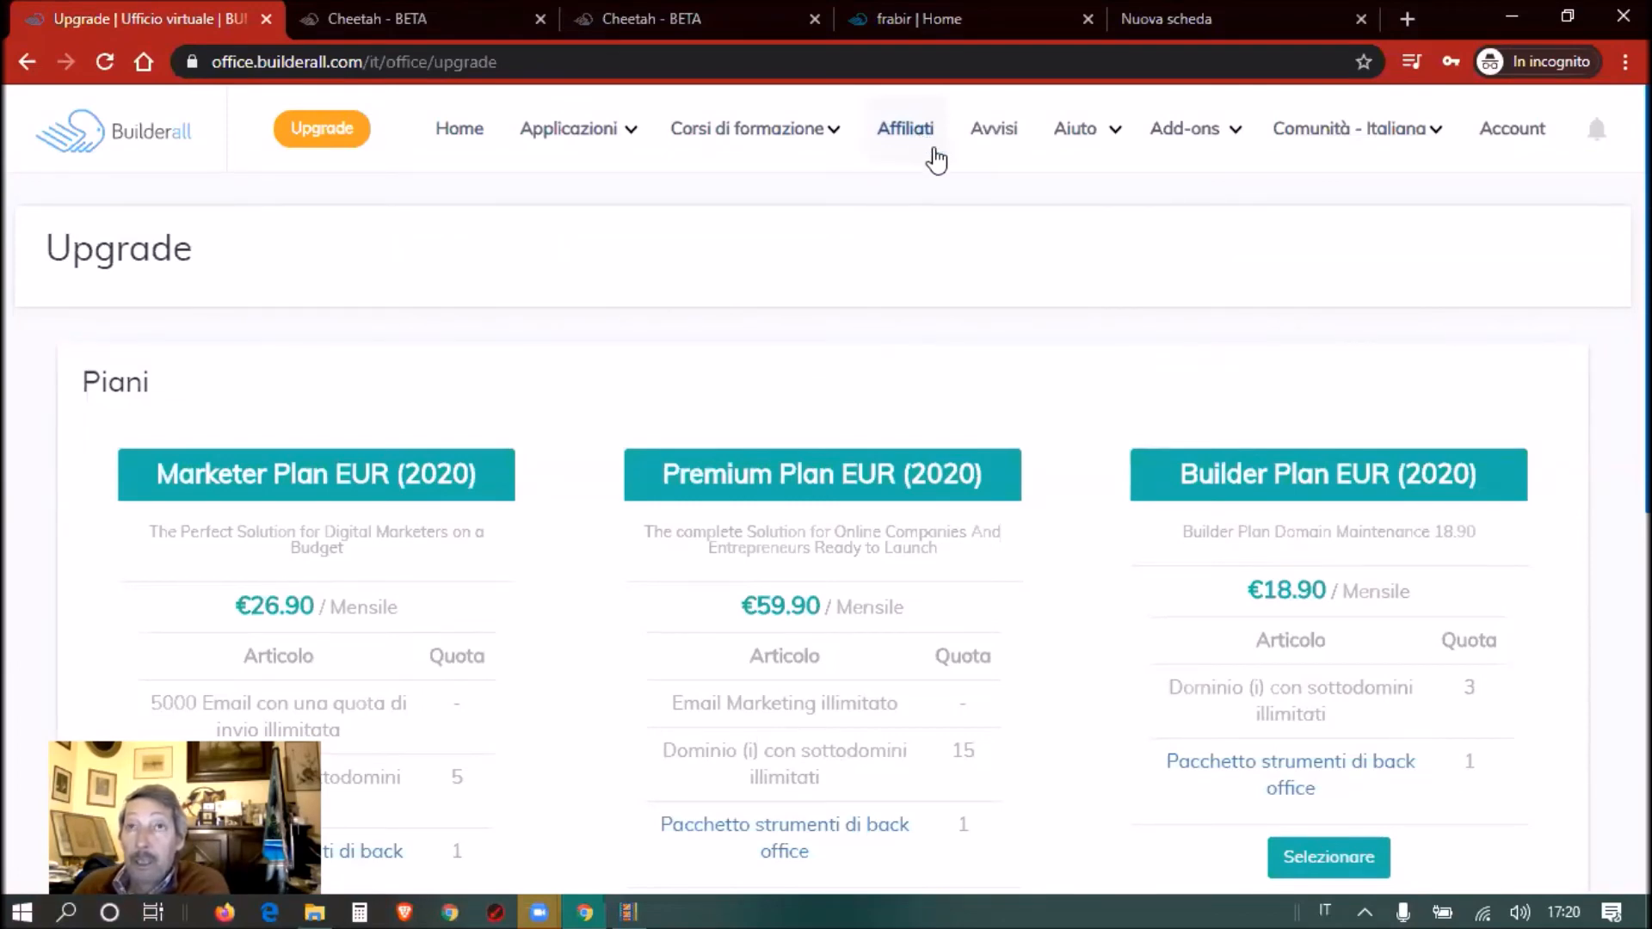
pyautogui.click(906, 19)
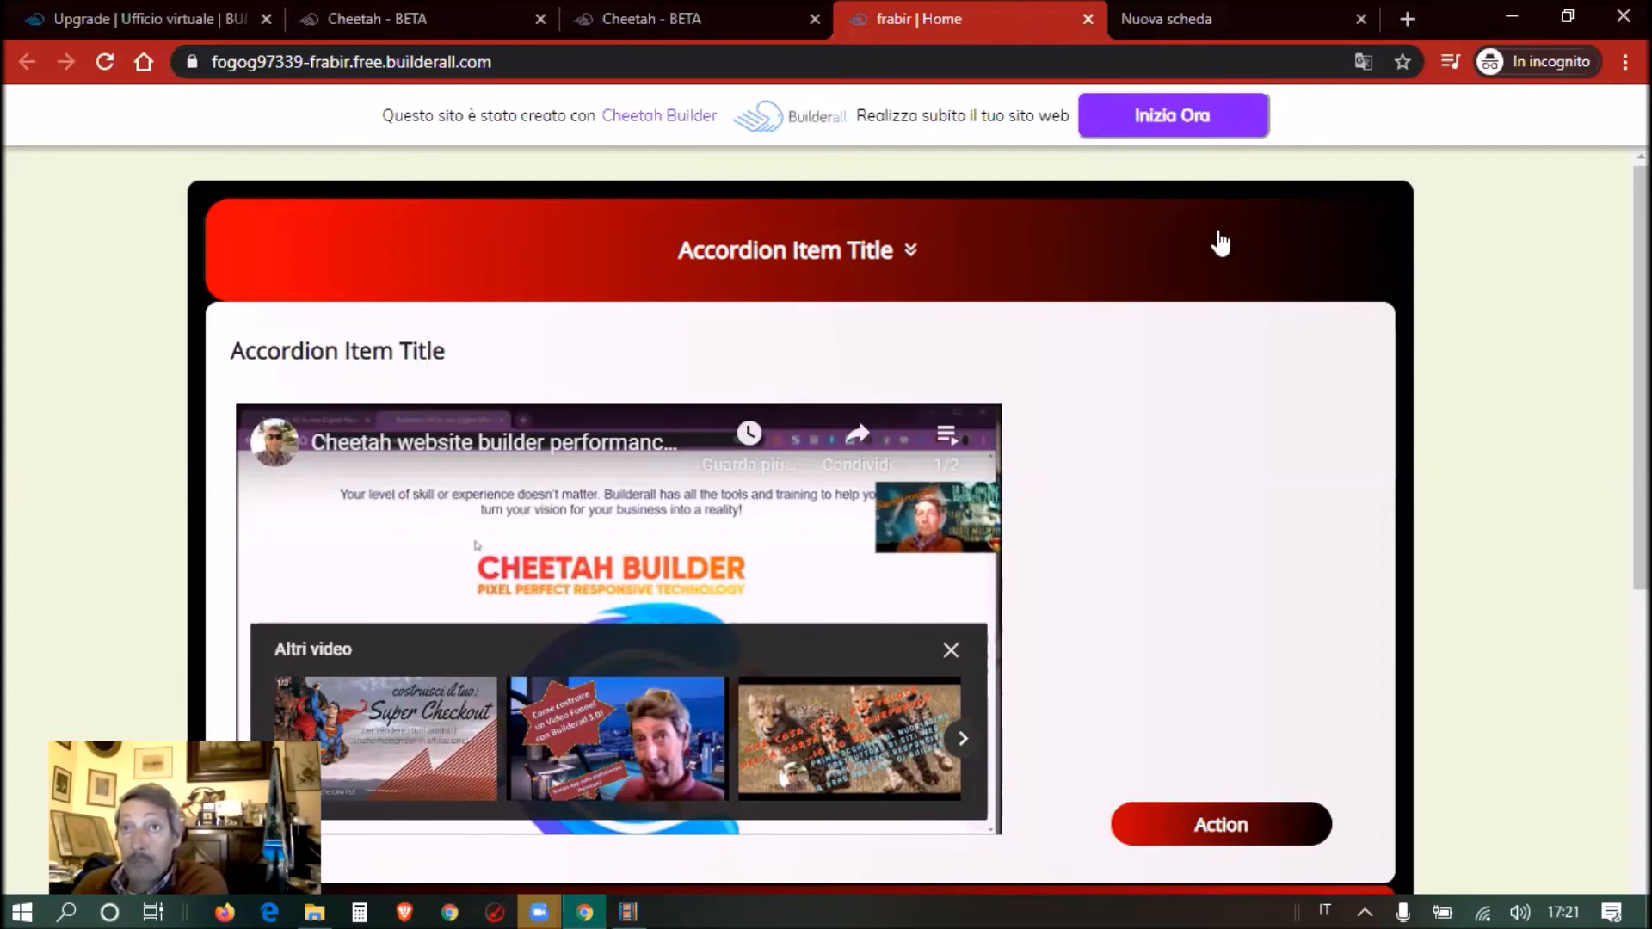
pyautogui.click(1191, 246)
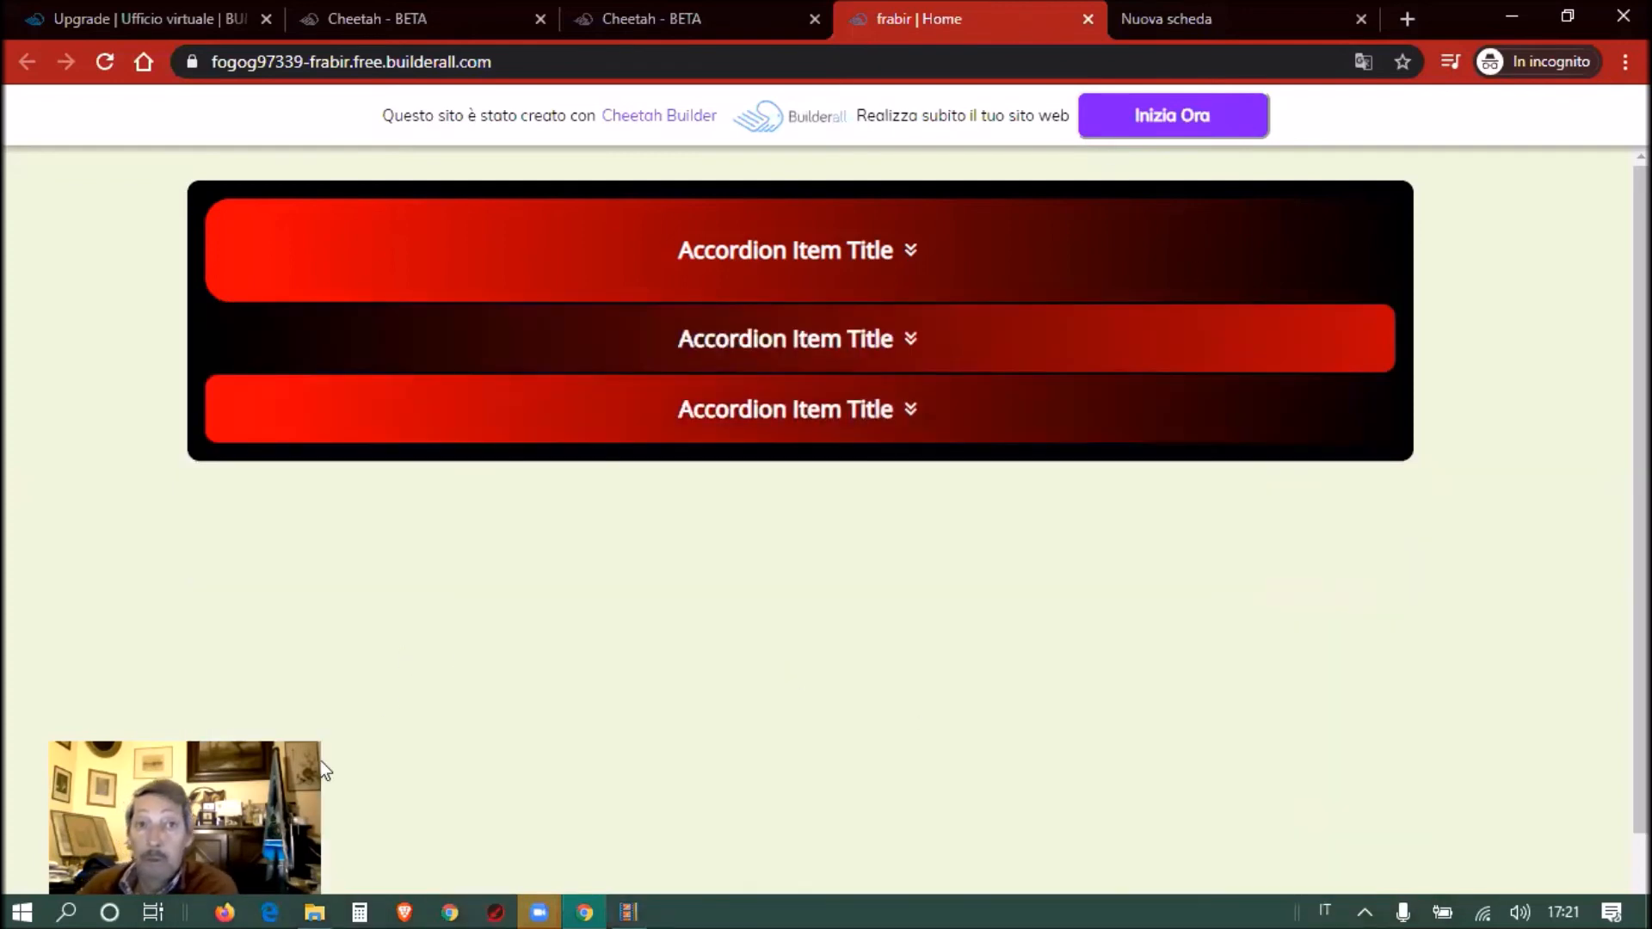